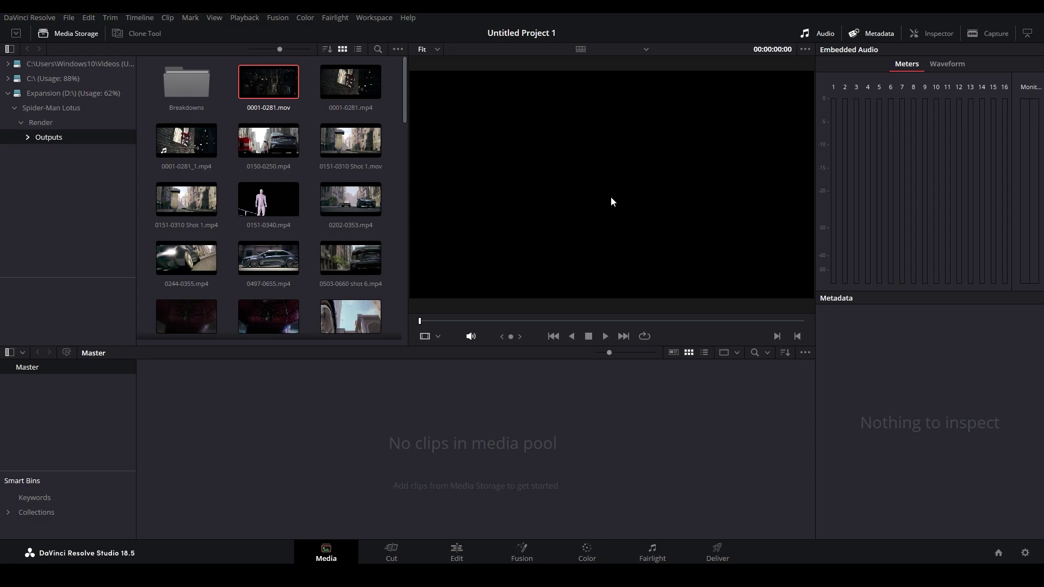
Step: Import the 0001-0281.mov render from the Outputs folder into the Media Pool
key(alt+Tab)
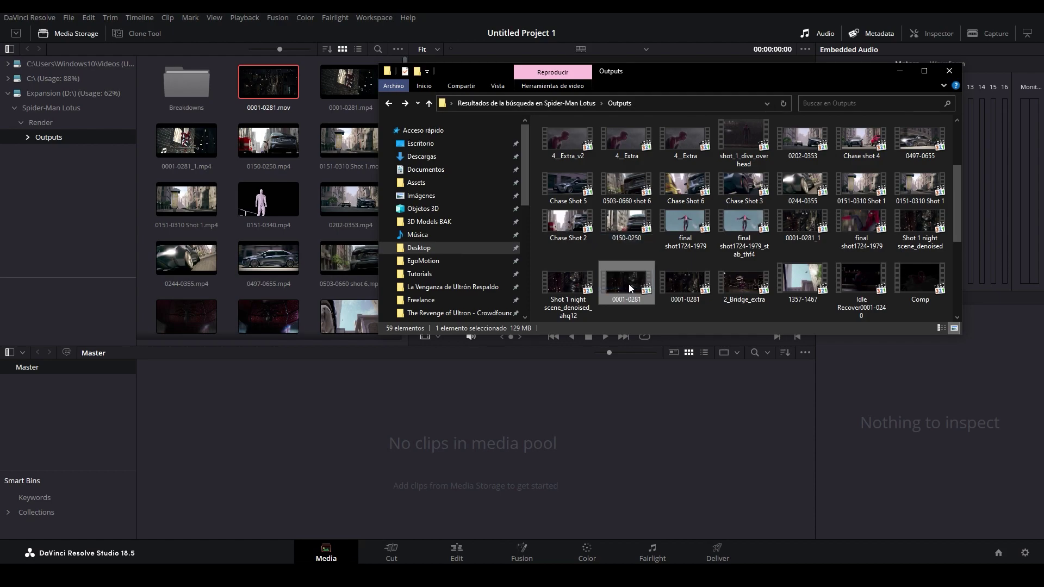
drag(628, 284, 324, 426)
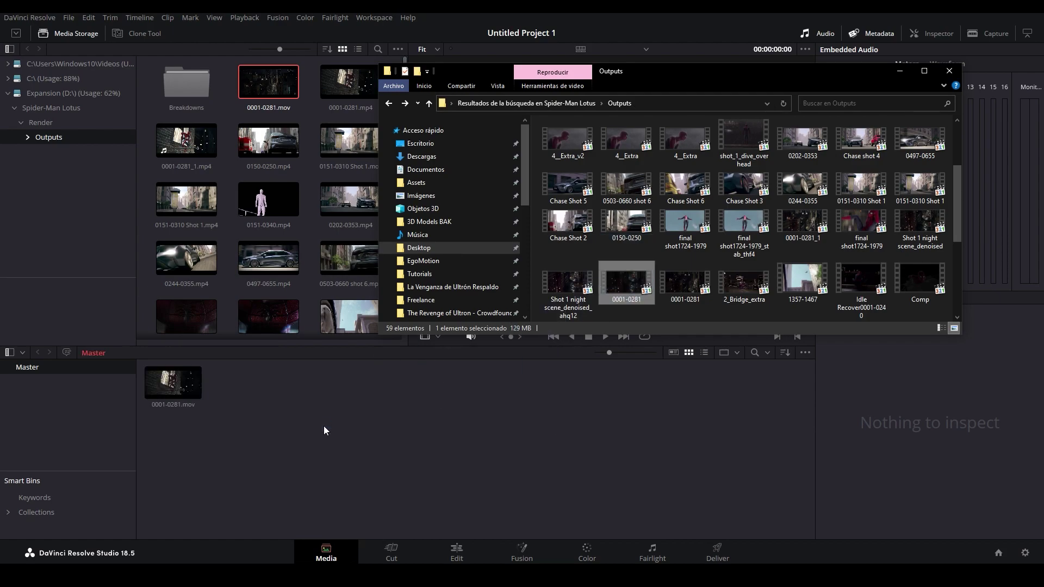
click(174, 379)
Step: Place the clip on a new timeline from the Cut page, then preview it on the Edit page
click(390, 553)
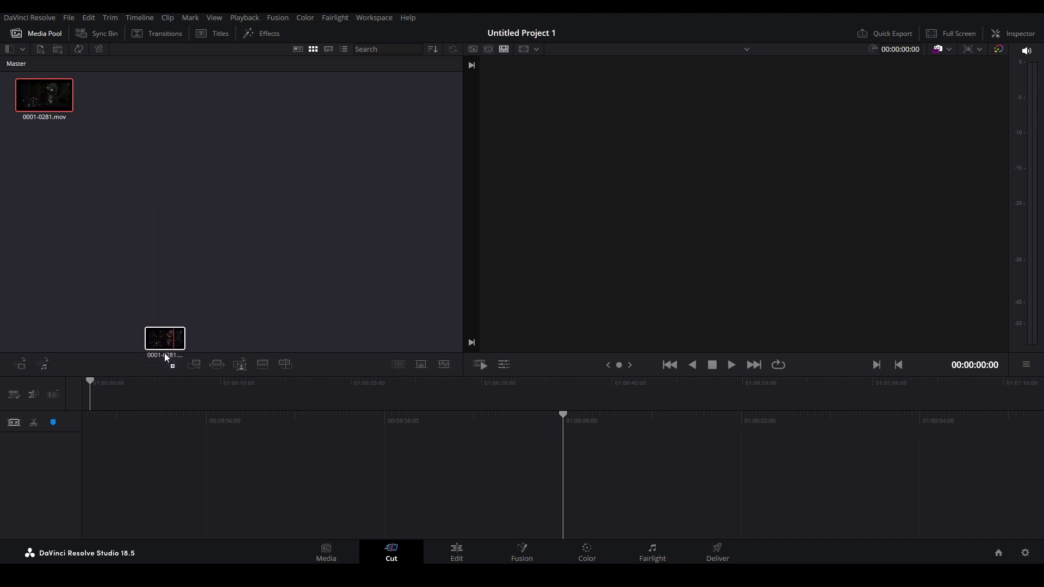
drag(165, 356, 139, 407)
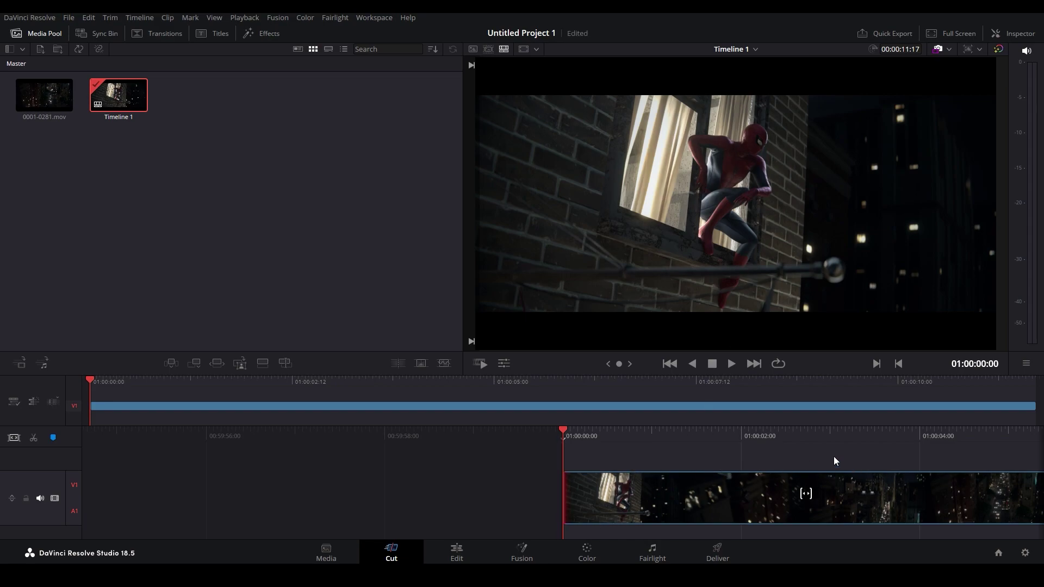
click(458, 559)
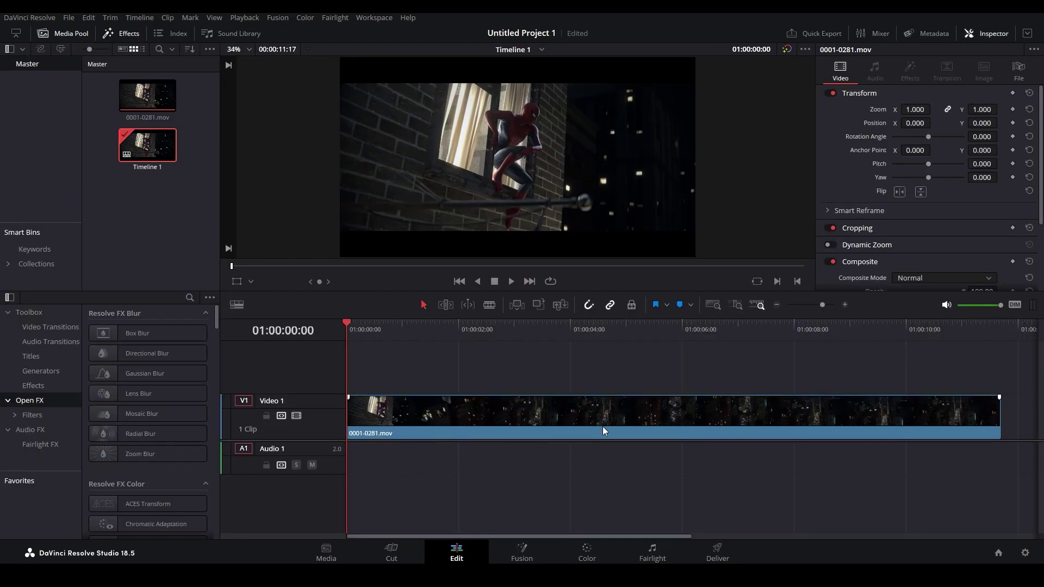
click(511, 281)
click(494, 281)
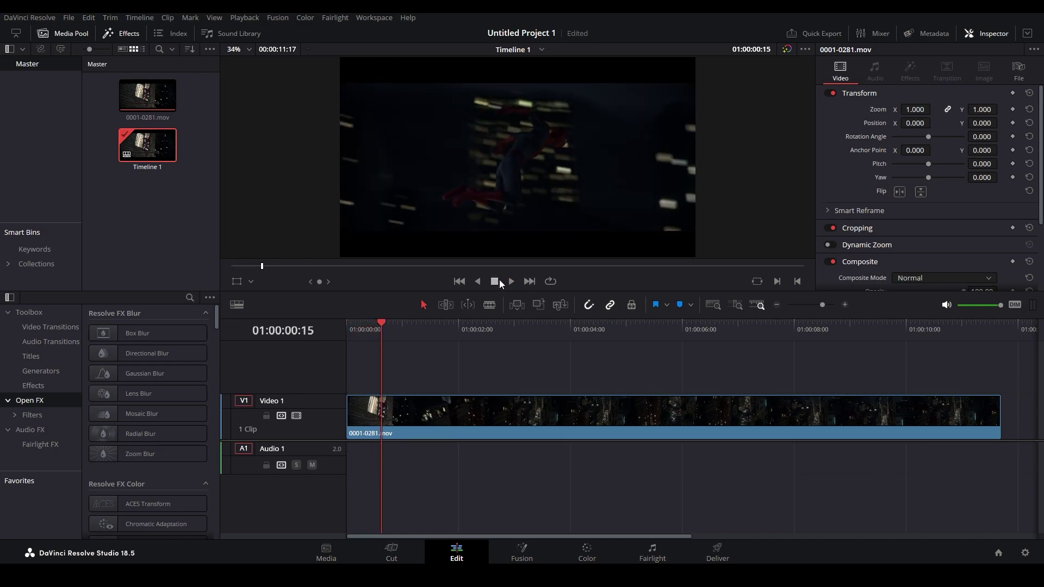
Step: Bring the clip into the Color page and play it with the viewer zoomed in
click(588, 551)
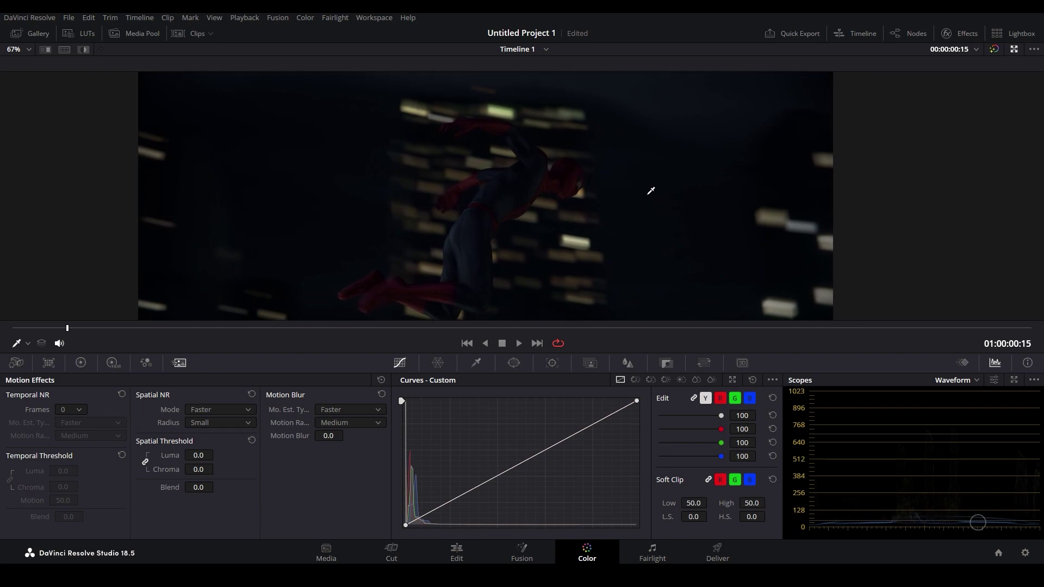
key(space)
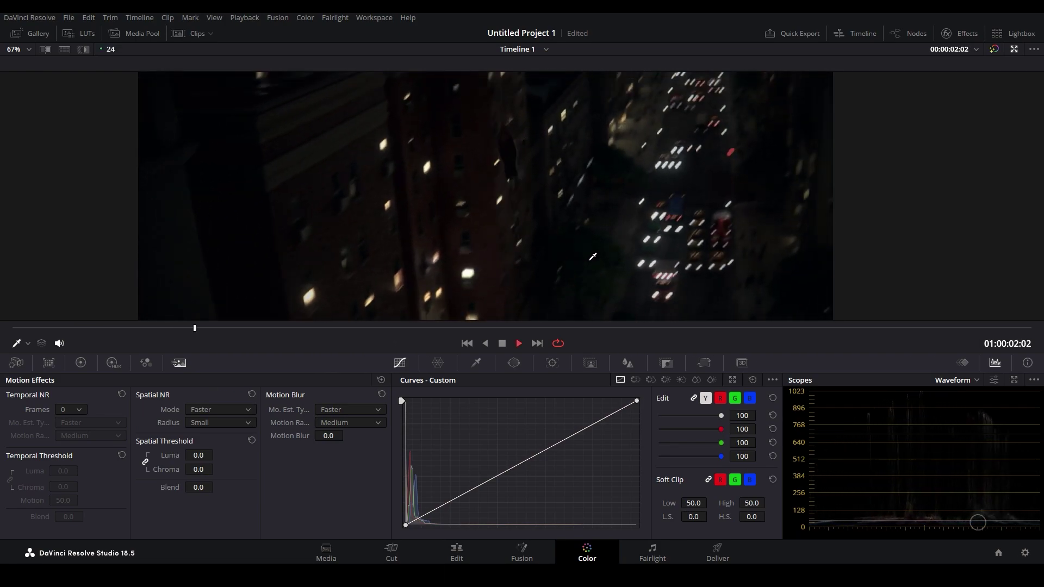
key(space)
scroll(568, 229, up, 5)
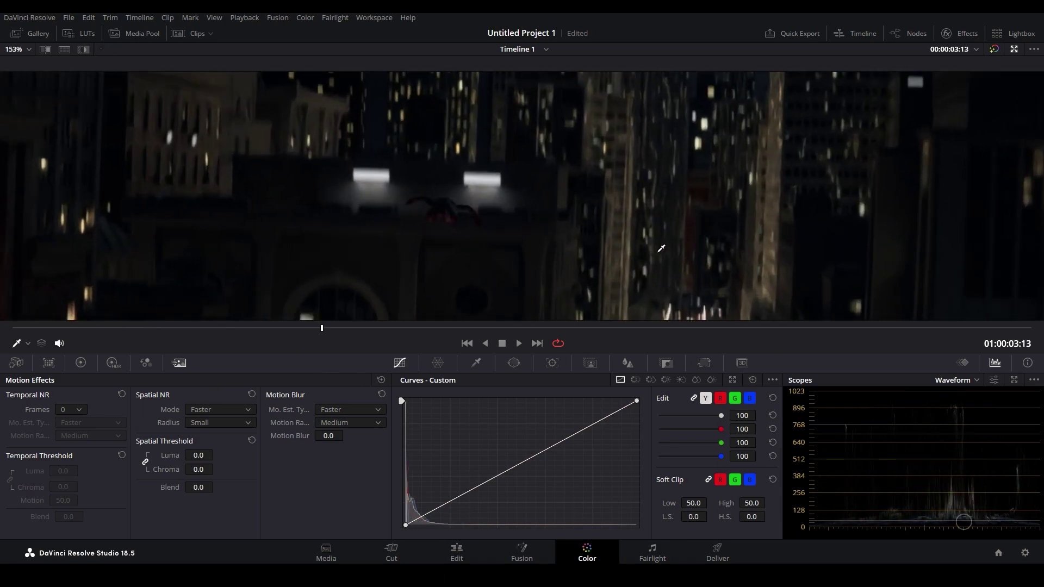
scroll(654, 221, up, 4)
key(space)
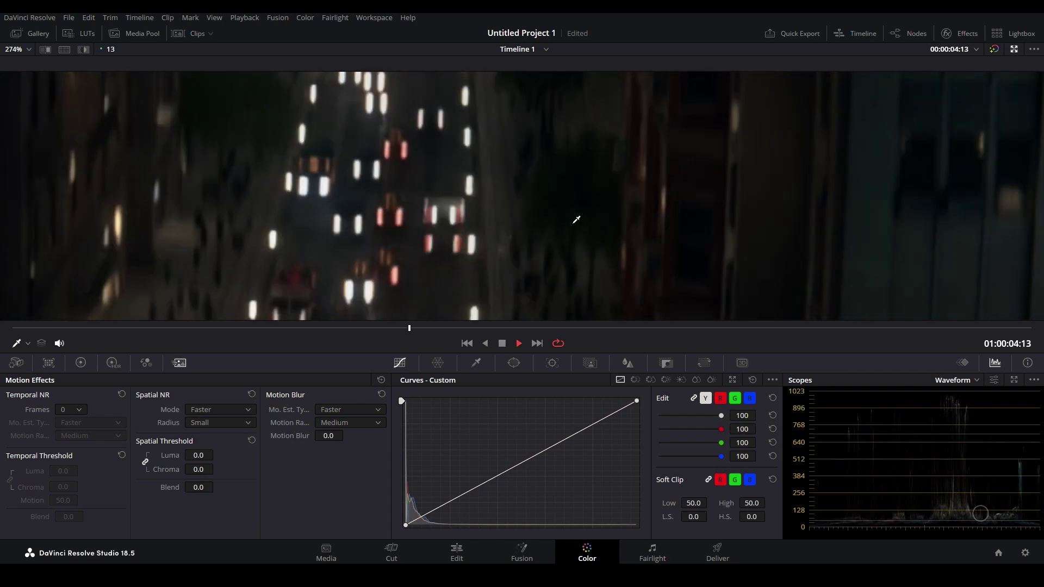
key(space)
Step: Play the whole clip forwards and backwards to inspect the noise
scroll(617, 206, down, 6)
key(space)
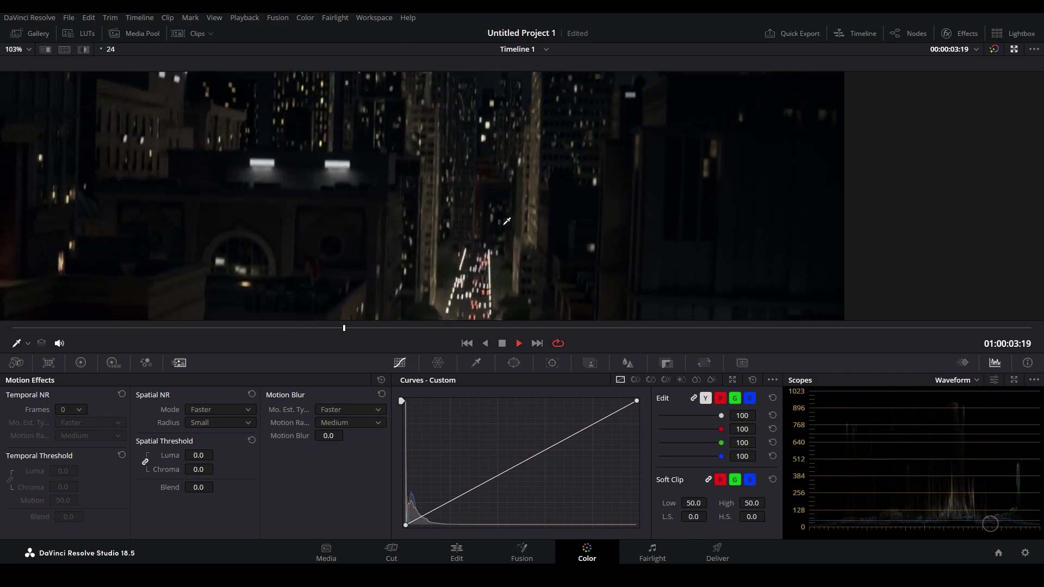
key(space)
key(j)
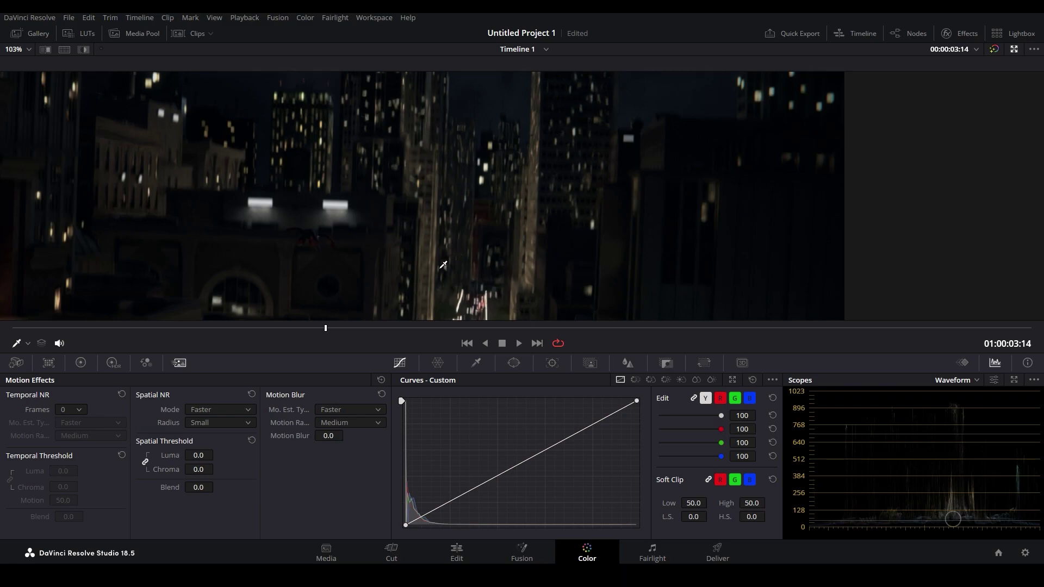
key(space)
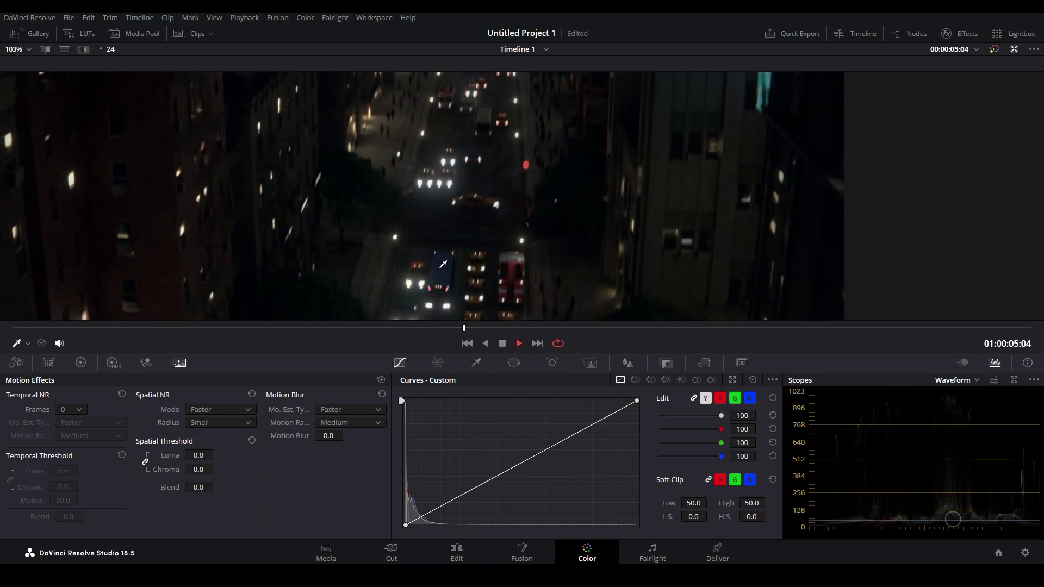
key(space)
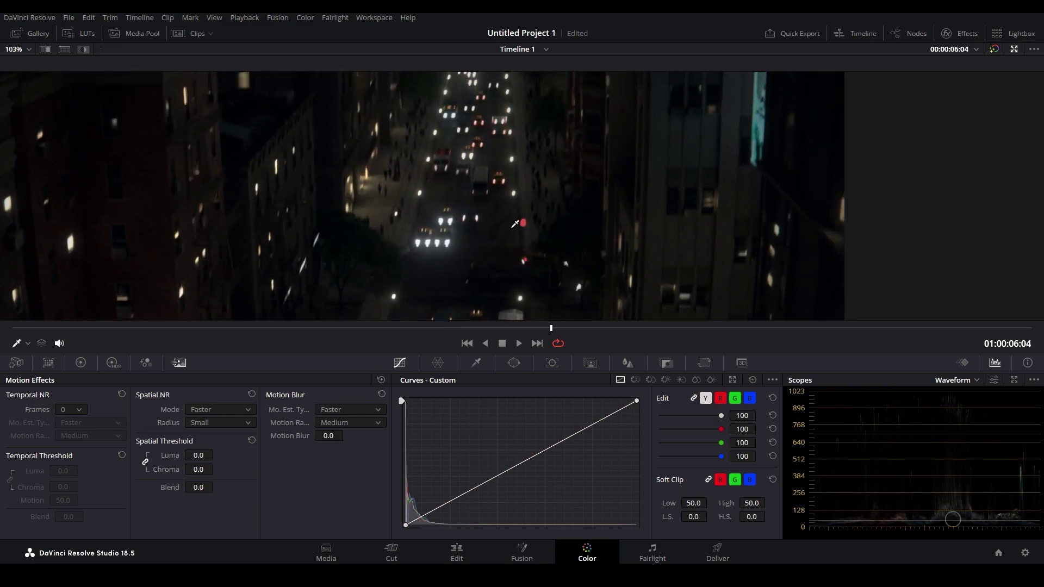
Step: Restore the panels and add two serial nodes after node 01 with Alt+S
click(1014, 49)
scroll(484, 134, down, 5)
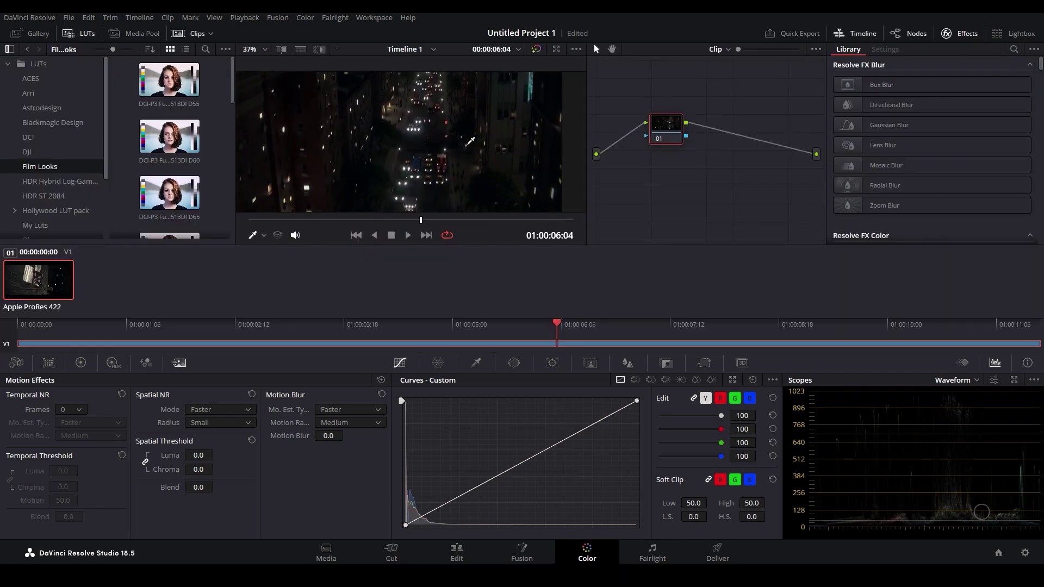
scroll(522, 157, down, 2)
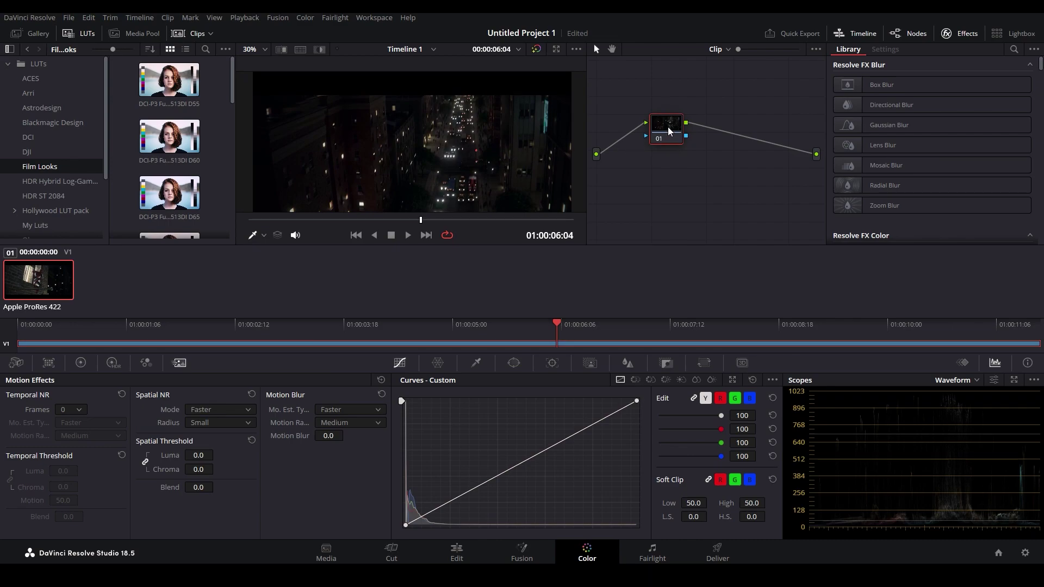
drag(665, 129, 661, 129)
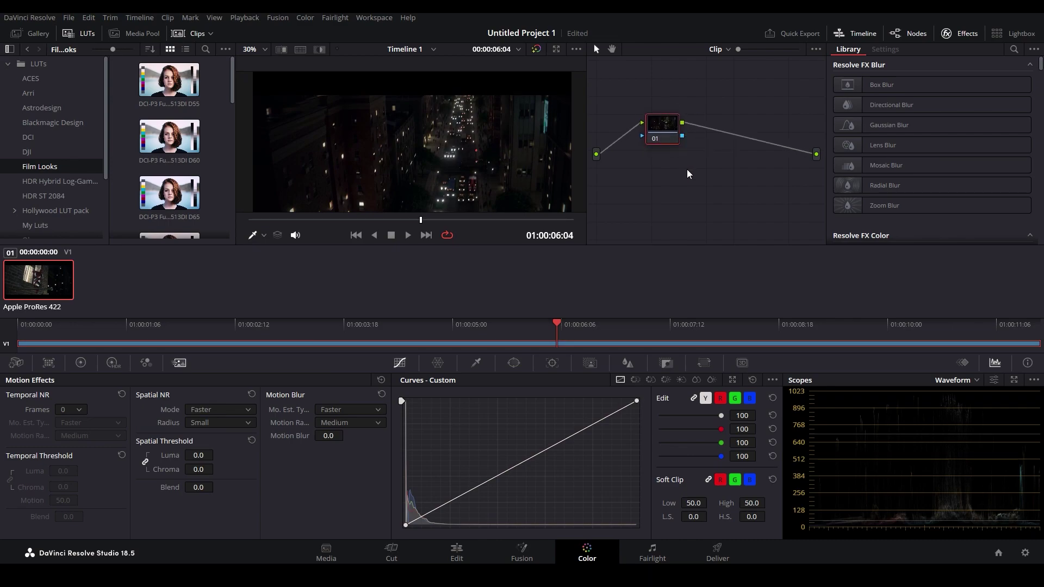
key(alt+s)
key(alt+s)
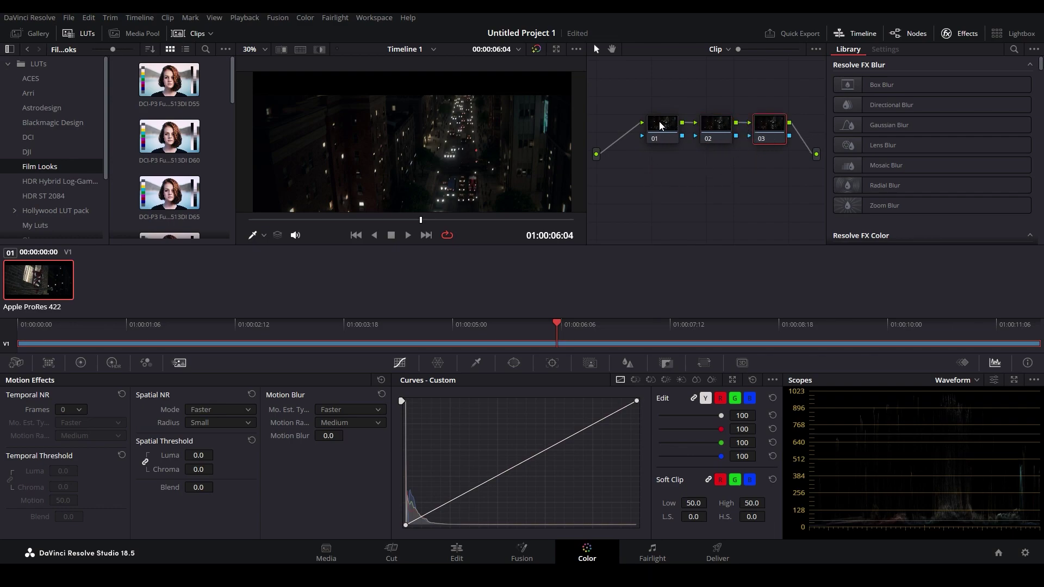
drag(660, 126, 652, 126)
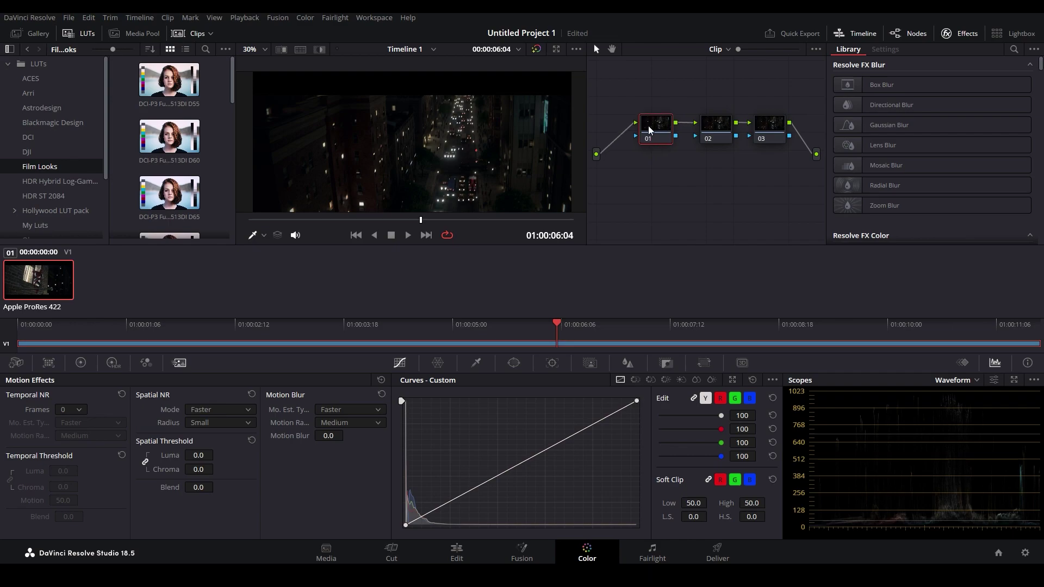
Step: Label node 01 'Temporal NR'
right_click(653, 127)
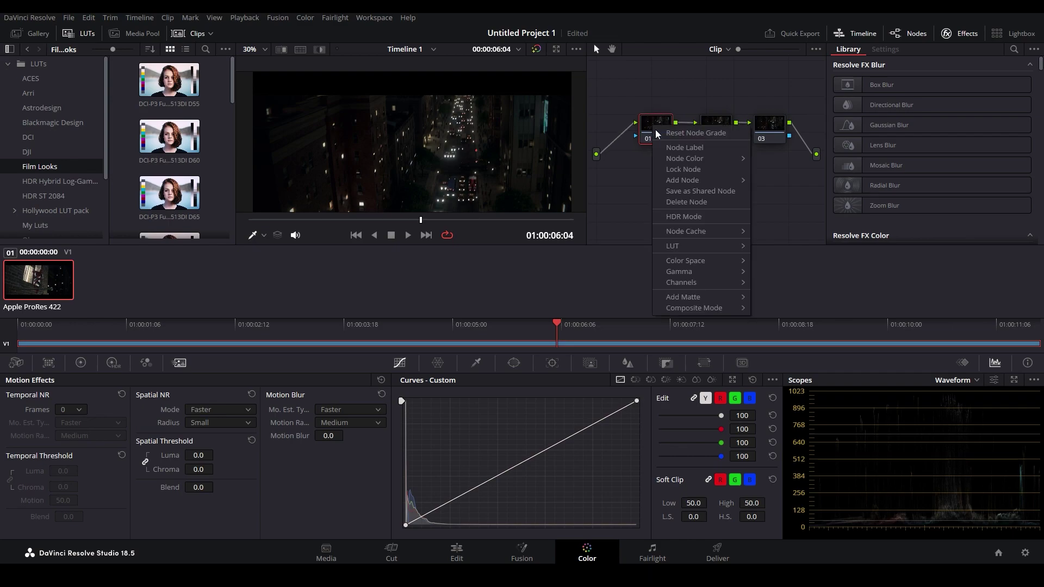
click(680, 148)
text(Tem)
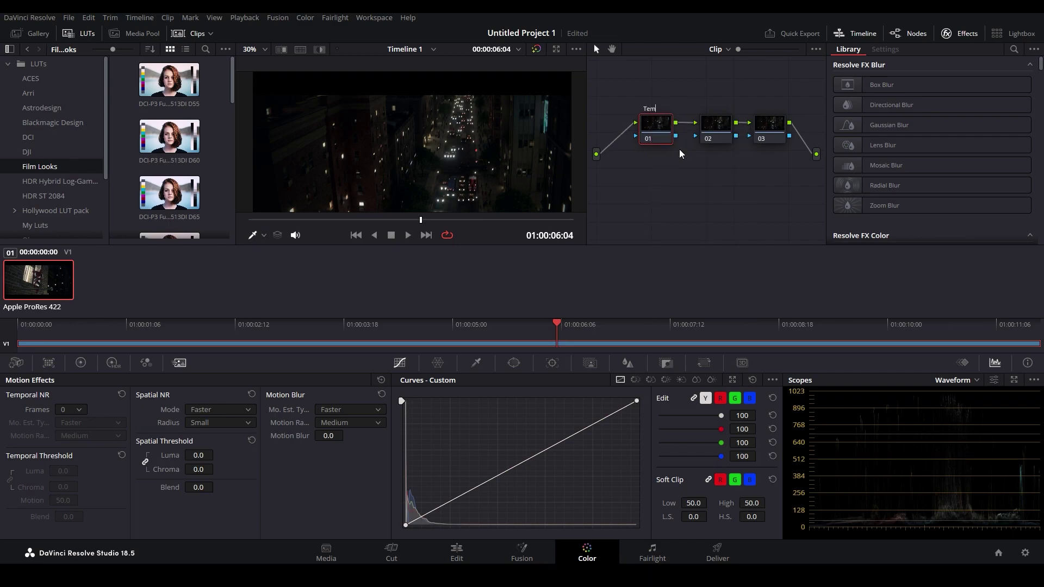
text(poral NR)
key(Return)
Step: Label node 02 'Levels' and start labelling node 03 as 'Color'
click(713, 126)
right_click(713, 125)
click(748, 149)
text(Levels)
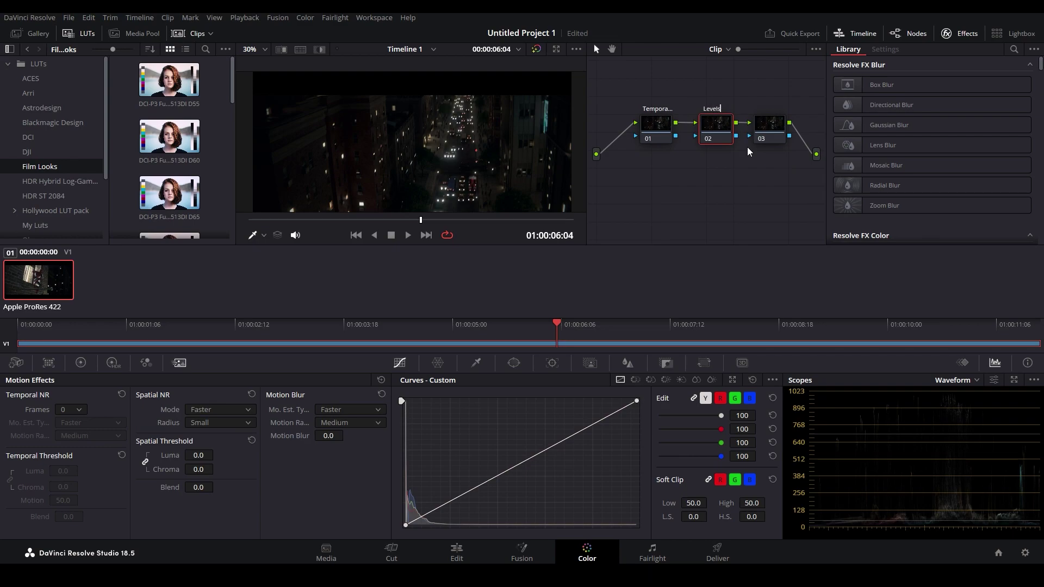
key(Return)
click(767, 131)
right_click(767, 131)
click(789, 151)
Step: Give the Temporal NR node 3 frames, Better motion estimation and 35.0 luma/chroma thresholds
drag(657, 130, 655, 128)
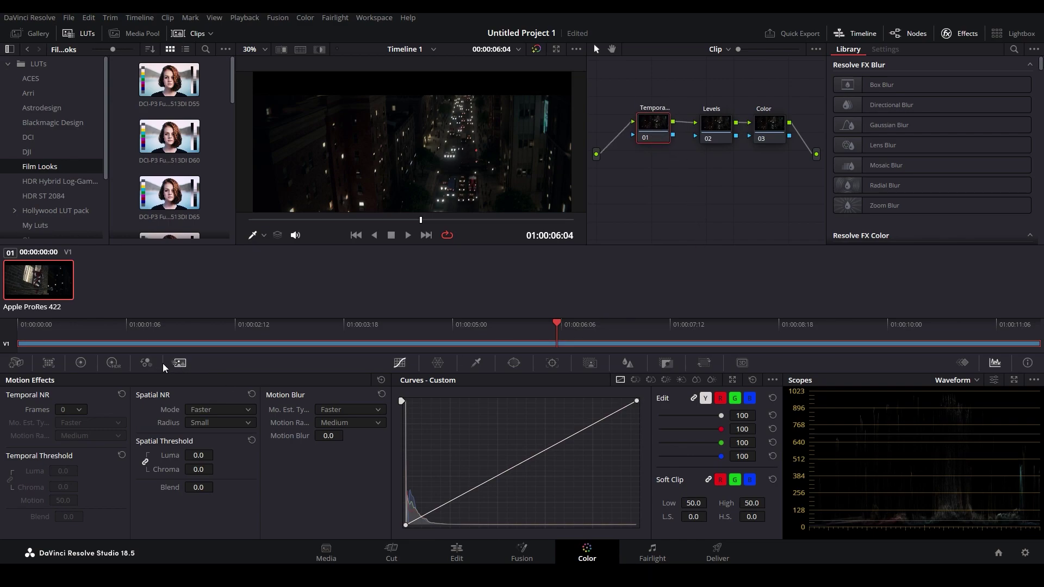
click(148, 365)
click(181, 366)
click(79, 413)
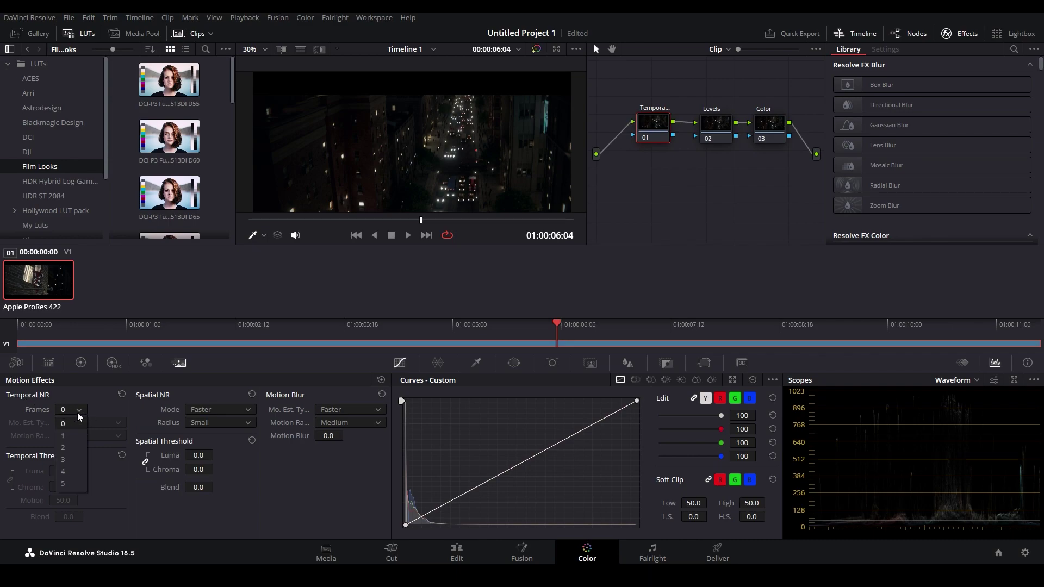
click(76, 466)
click(81, 423)
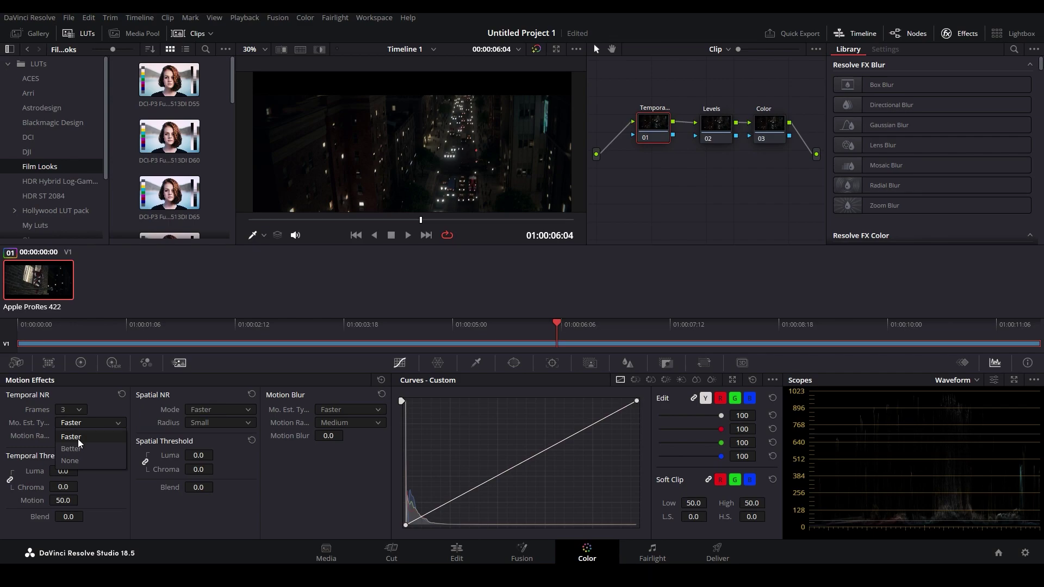
click(79, 449)
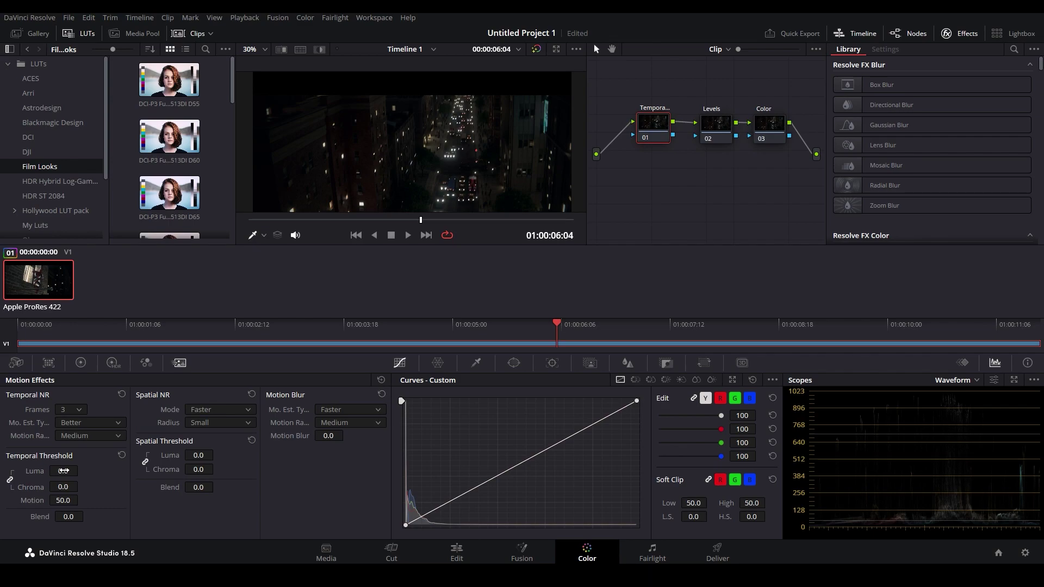
drag(63, 471, 81, 471)
Step: Enlarge the viewer and play the denoised clip, jumping back to an earlier shot
click(556, 49)
scroll(704, 200, up, 5)
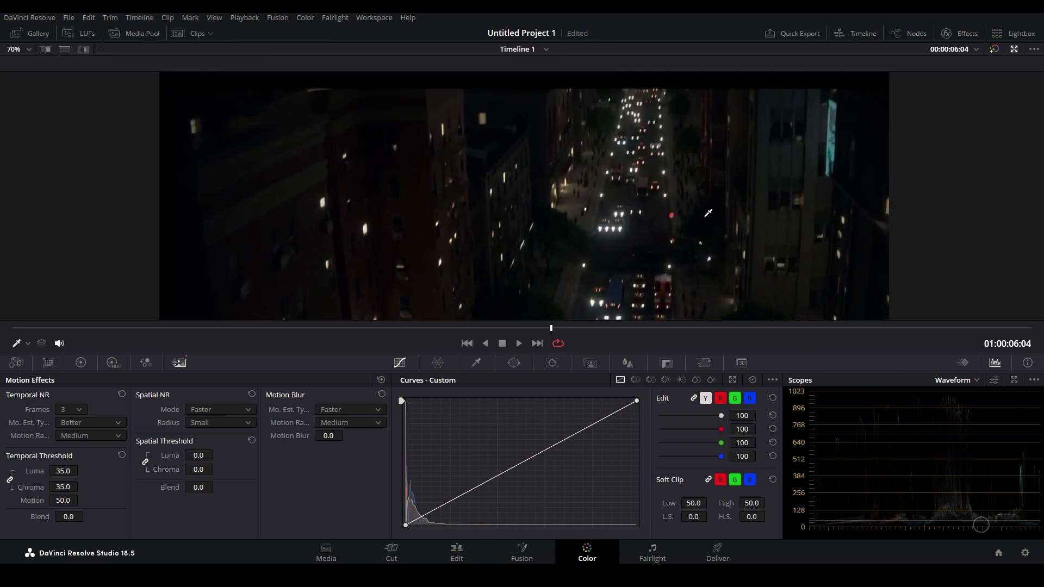
key(space)
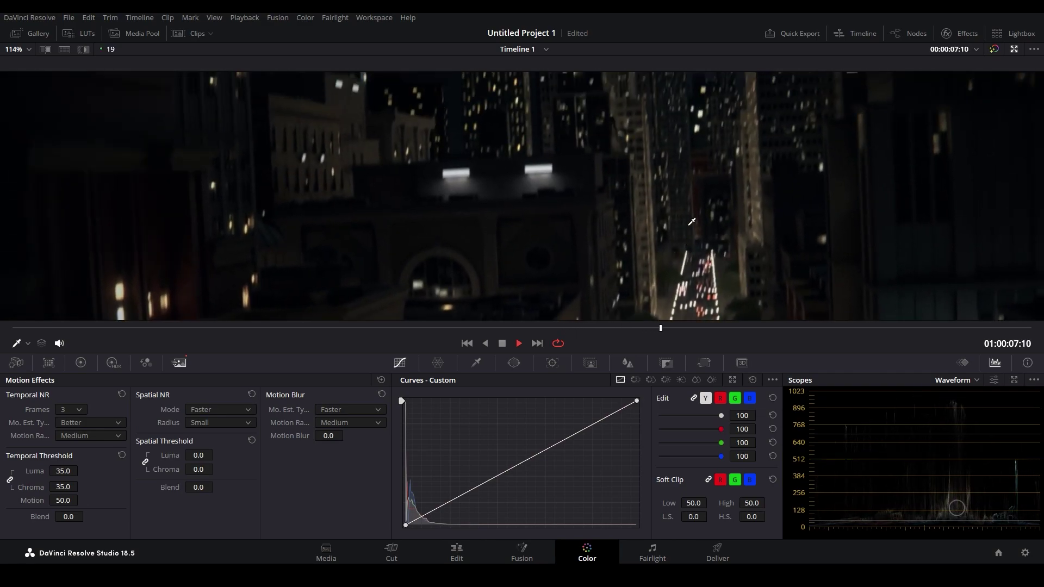
key(space)
click(408, 328)
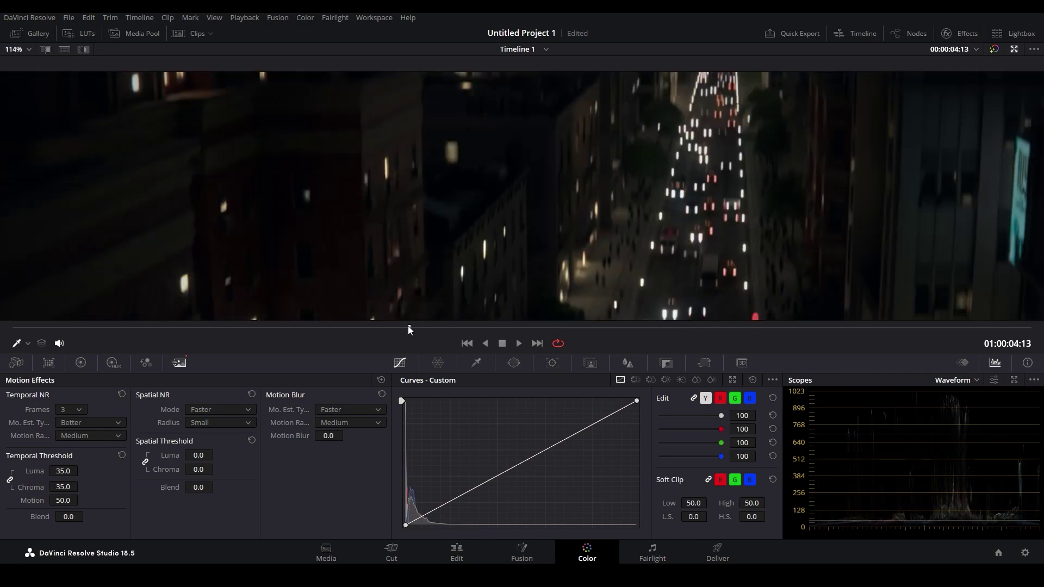
Step: Replay the denoised clip from that shot for review, then save the project with Ctrl+S
key(space)
scroll(667, 195, down, 2)
scroll(667, 195, down, 1)
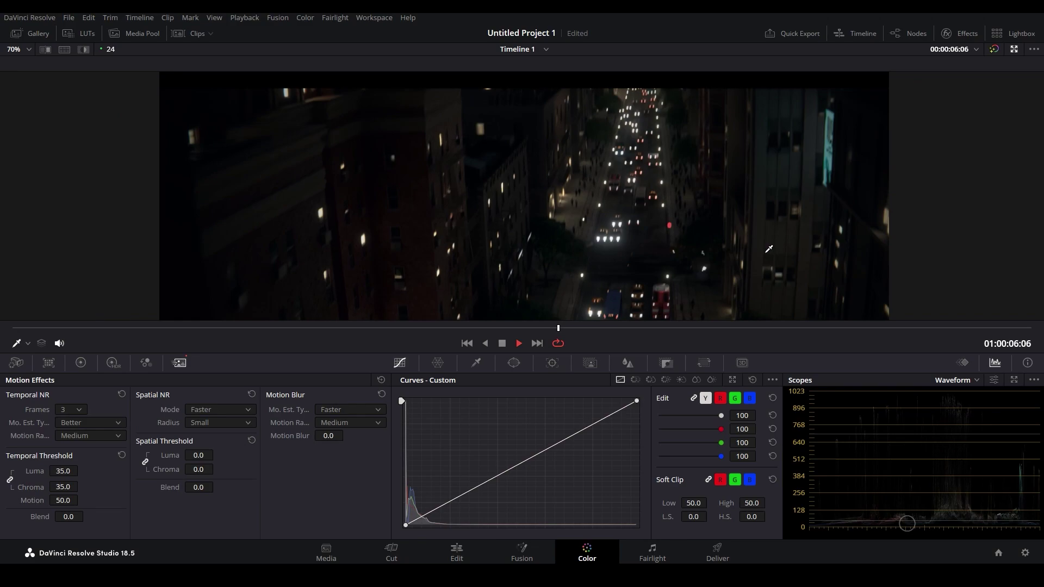
key(space)
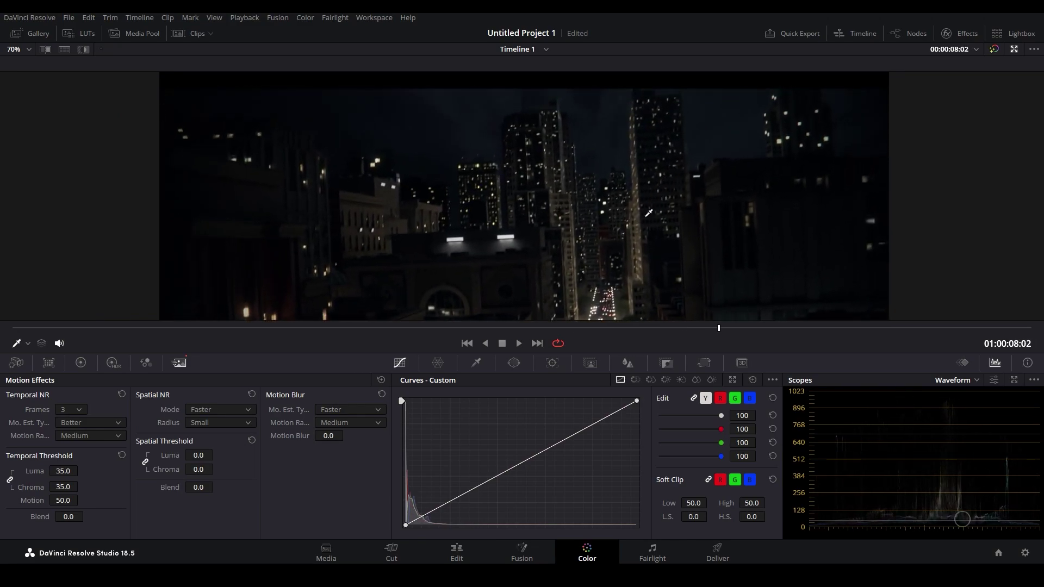
scroll(663, 185, up, 3)
key(space)
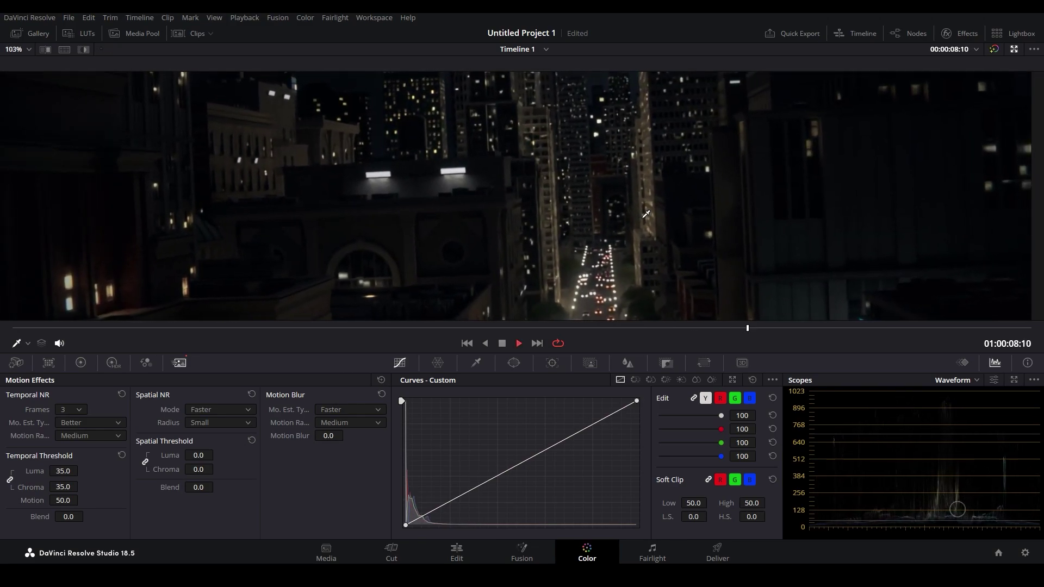
key(space)
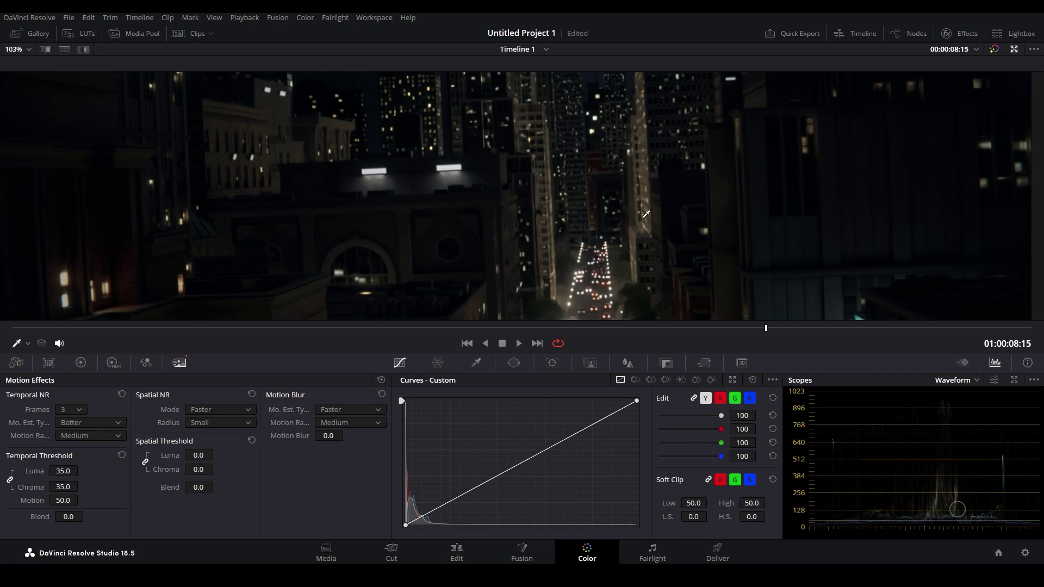
scroll(645, 214, down, 2)
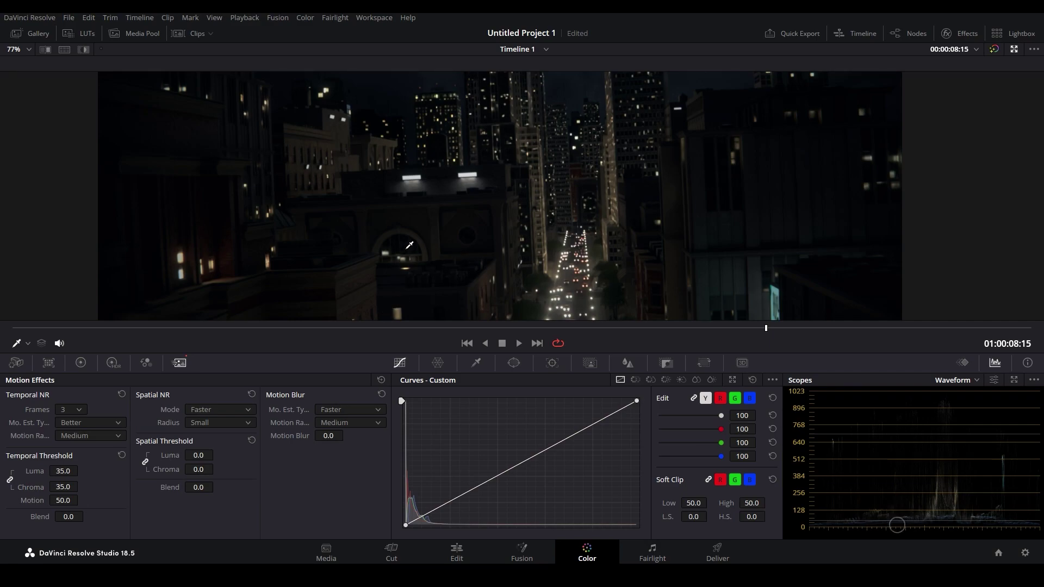
key(ctrl+s)
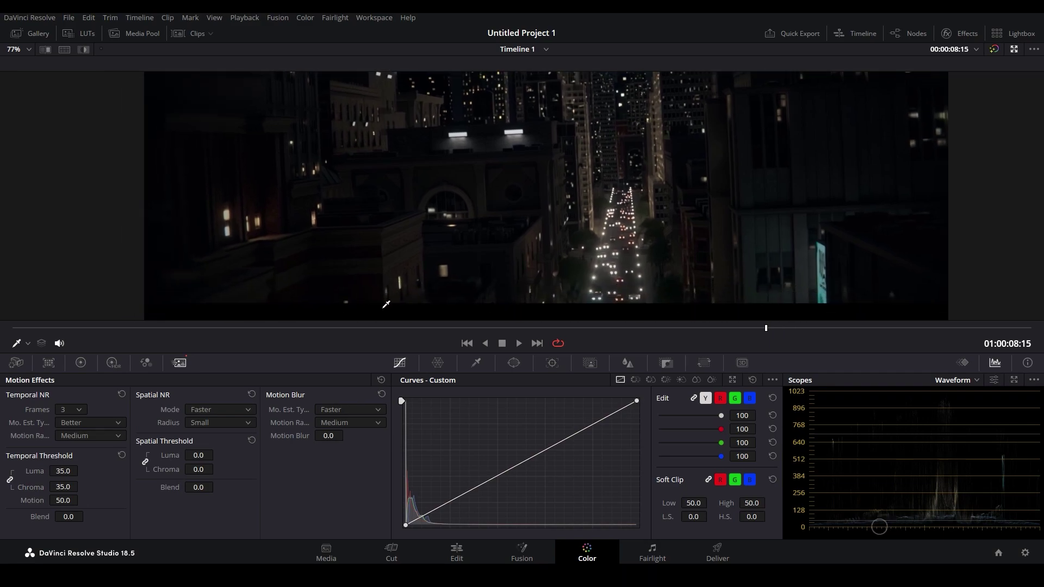
Step: Scrub the playhead to 06:00 and zoom the viewer to inspect the frame
mouse_move(369, 328)
mouse_down()
mouse_move(407, 329)
mouse_move(376, 329)
mouse_up()
scroll(466, 227, up, 5)
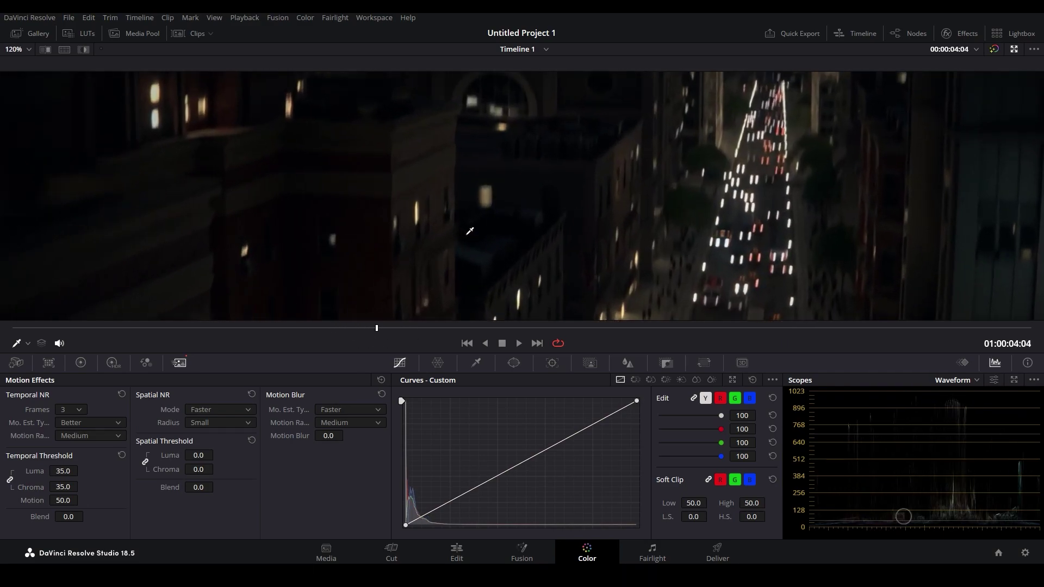
mouse_move(531, 328)
mouse_down()
mouse_move(567, 334)
mouse_move(537, 329)
mouse_up()
scroll(534, 197, down, 4)
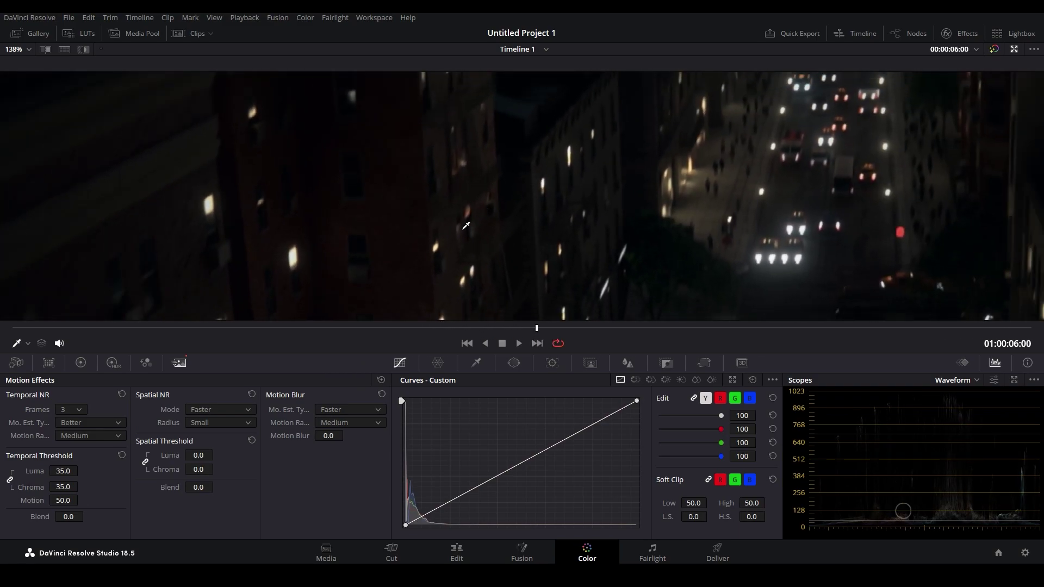
scroll(568, 199, up, 5)
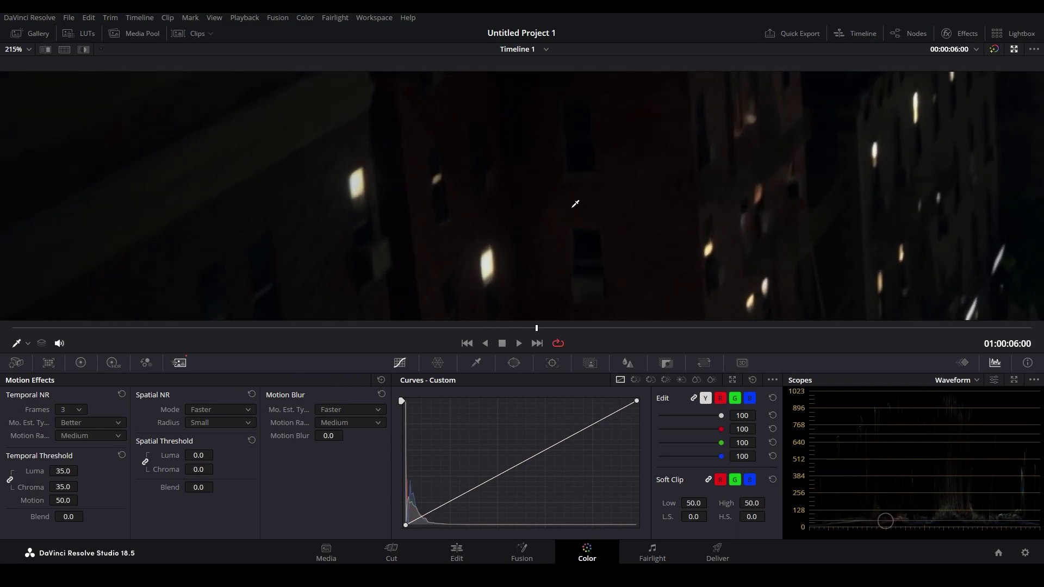
scroll(547, 194, down, 4)
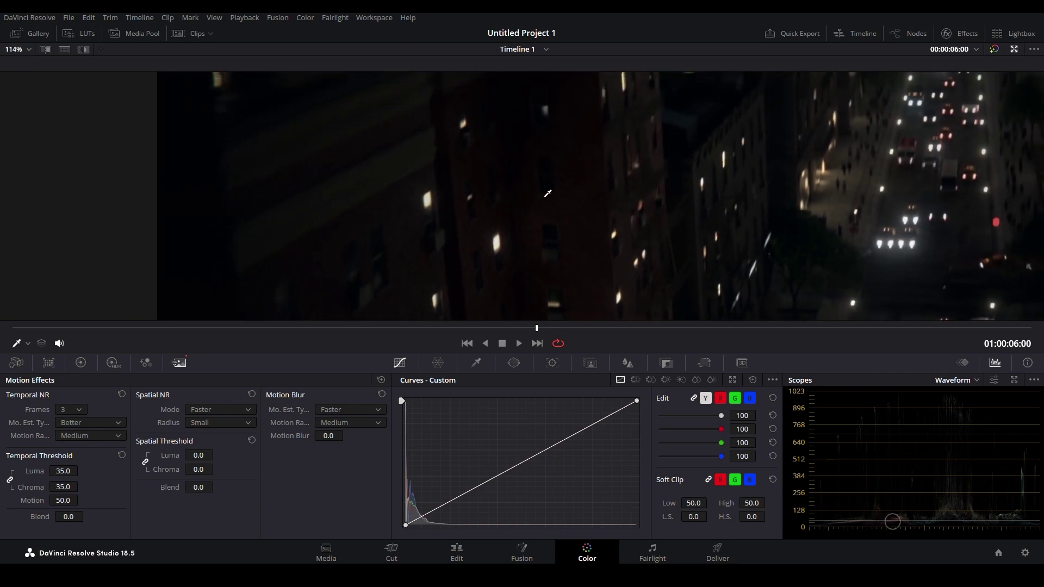
scroll(548, 194, down, 3)
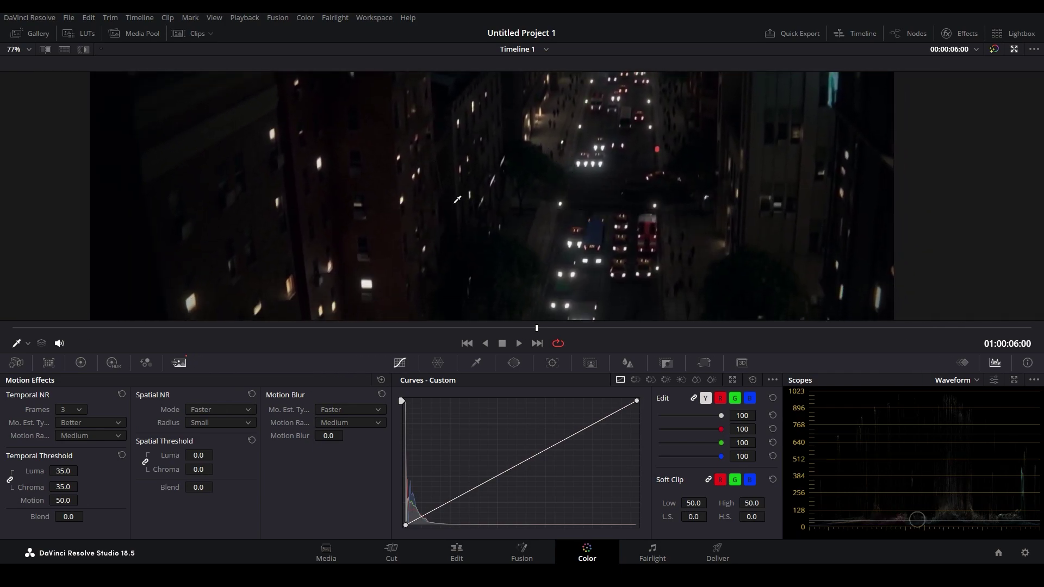
scroll(457, 199, up, 2)
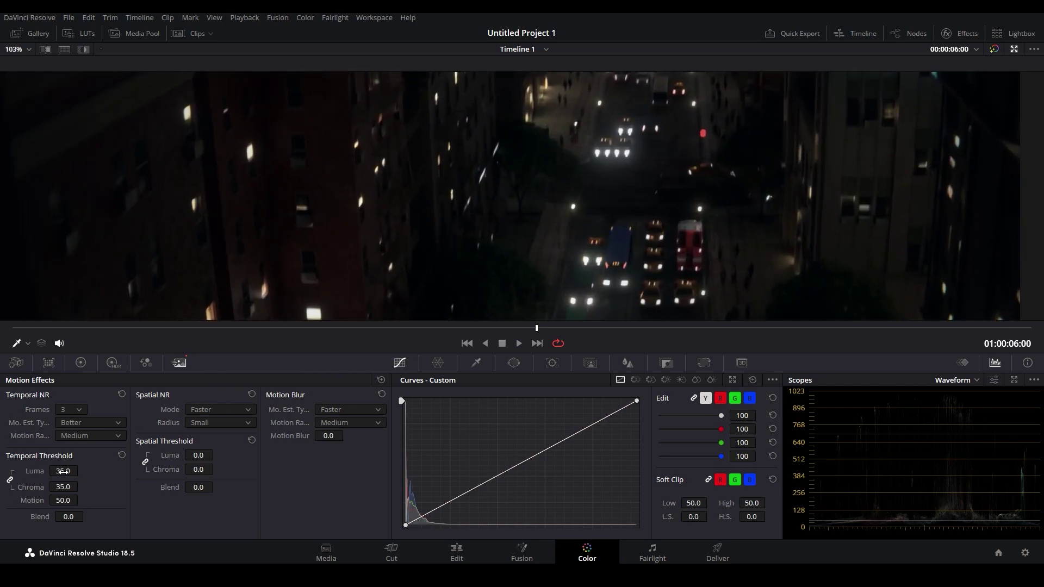
Step: Raise the temporal luma and chroma thresholds to 88.8 and play back to compare
drag(63, 486, 117, 487)
scroll(533, 211, down, 3)
key(space)
scroll(534, 211, up, 1)
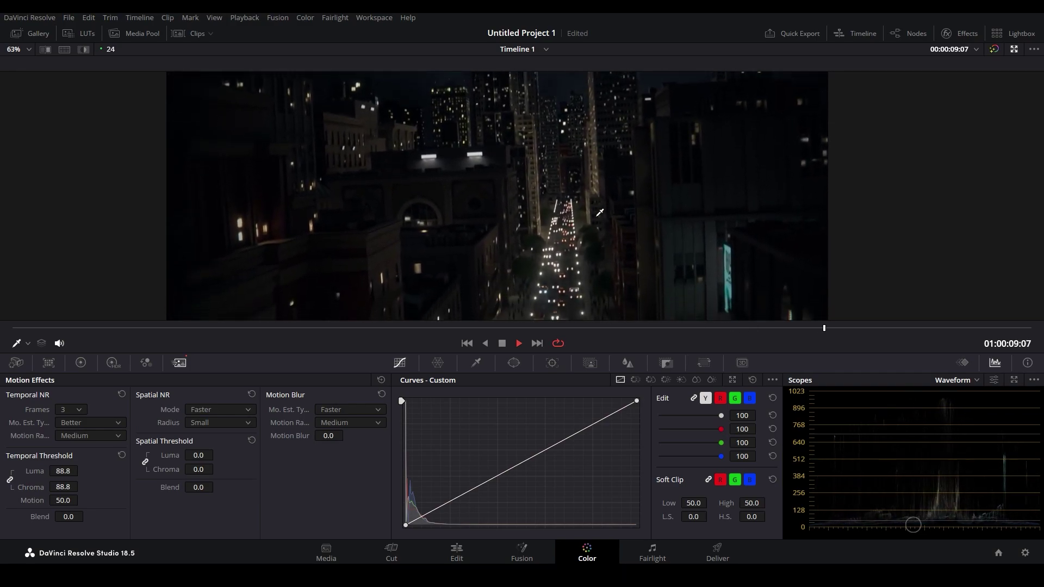
key(space)
scroll(615, 241, up, 5)
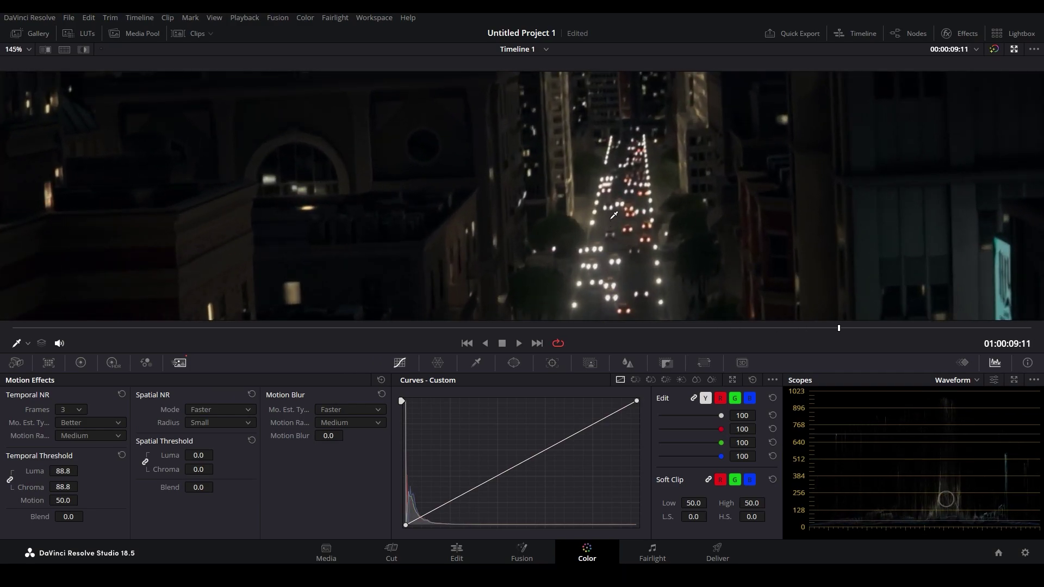
scroll(620, 216, down, 4)
scroll(621, 214, down, 2)
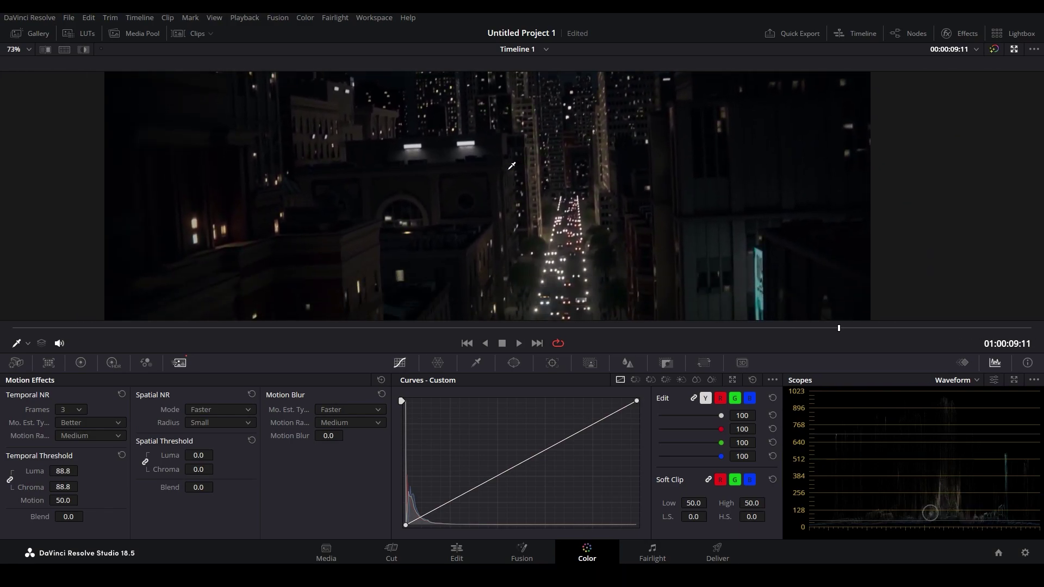
Step: Set the temporal luma and chroma thresholds back to 35
double_click(63, 470)
text(35)
key(Return)
Step: Scrub back and park the playhead on an opening frame of the clip
drag(250, 329, 87, 340)
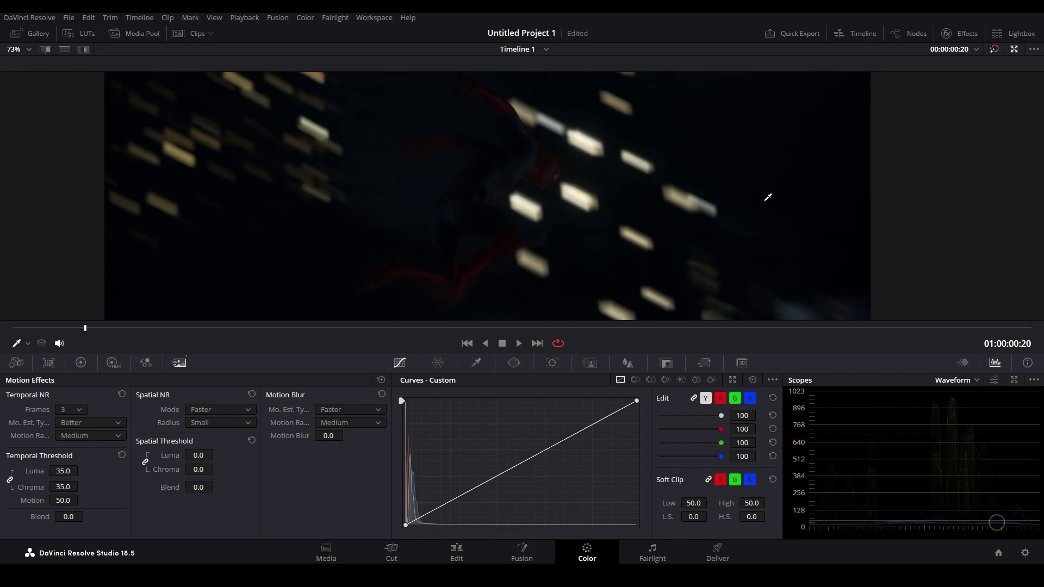
drag(118, 326, 81, 337)
click(180, 329)
scroll(512, 167, up, 4)
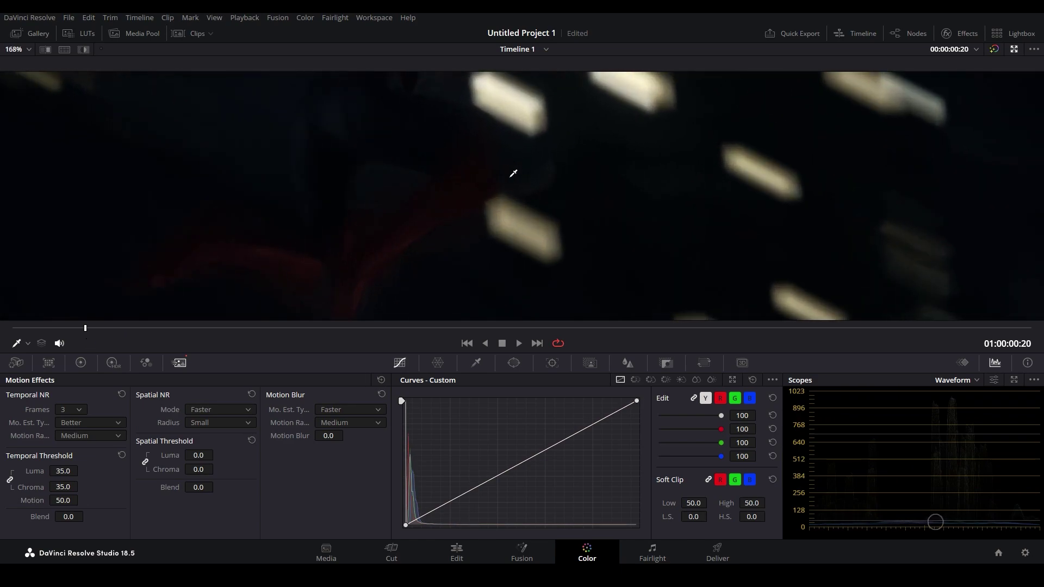
Step: In the primary wheels set Gamma to 0.10, Lift to 0.00 and Gain to 1.70, inspecting the figure
click(85, 365)
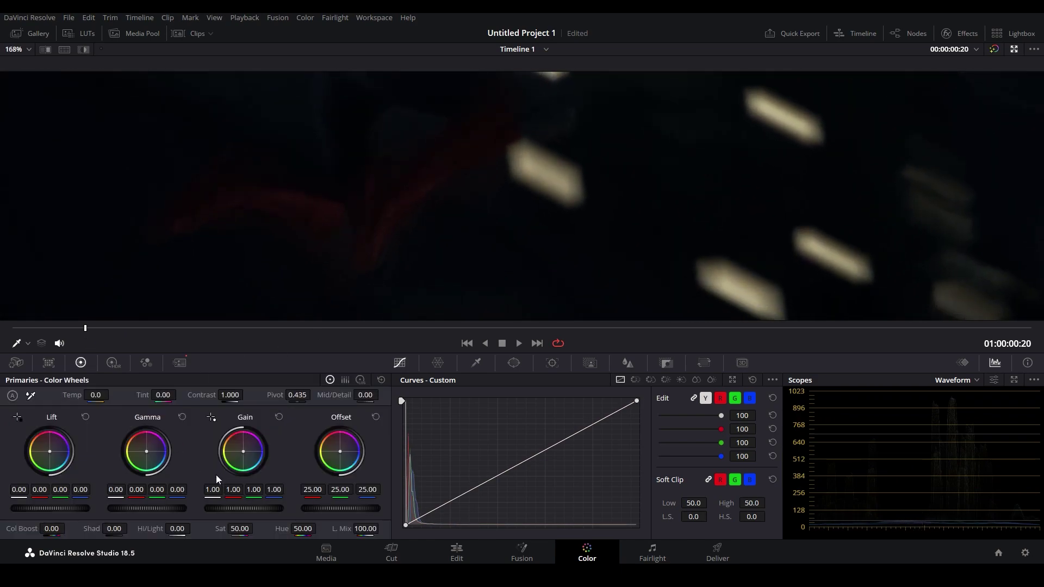
drag(147, 508, 162, 508)
drag(69, 508, 69, 508)
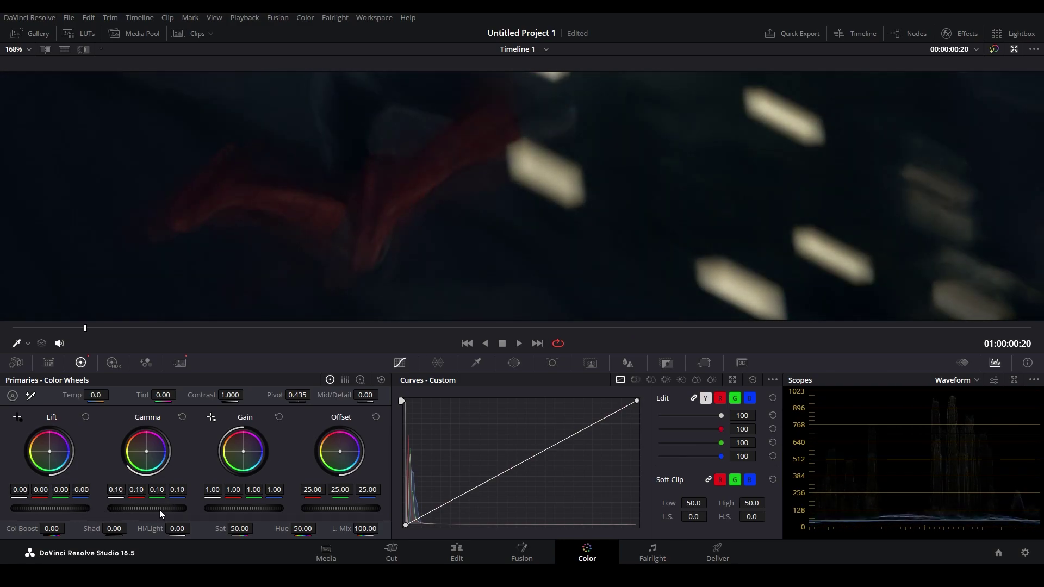
drag(244, 508, 274, 508)
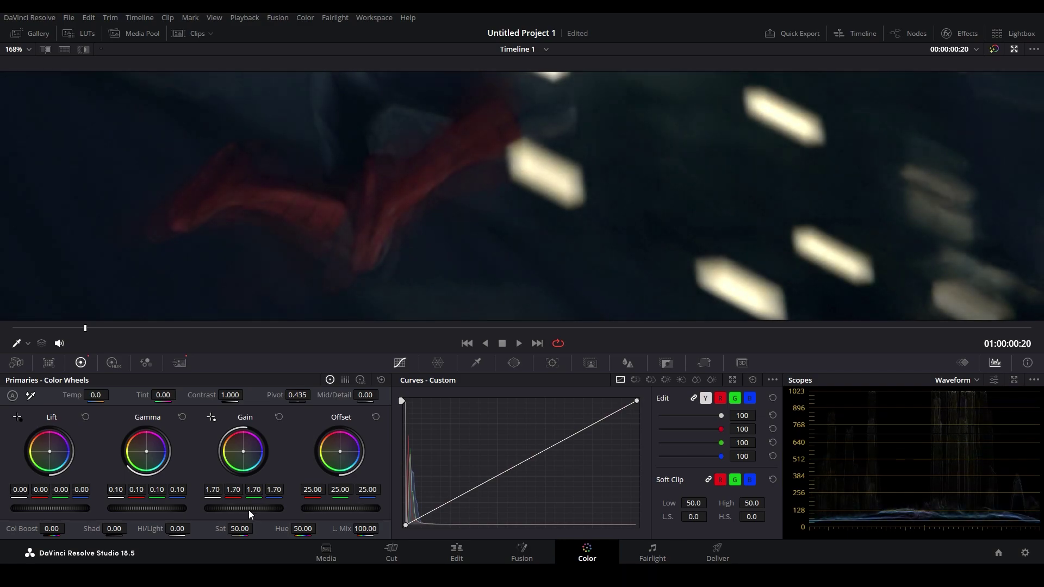
scroll(461, 210, down, 2)
scroll(460, 210, up, 3)
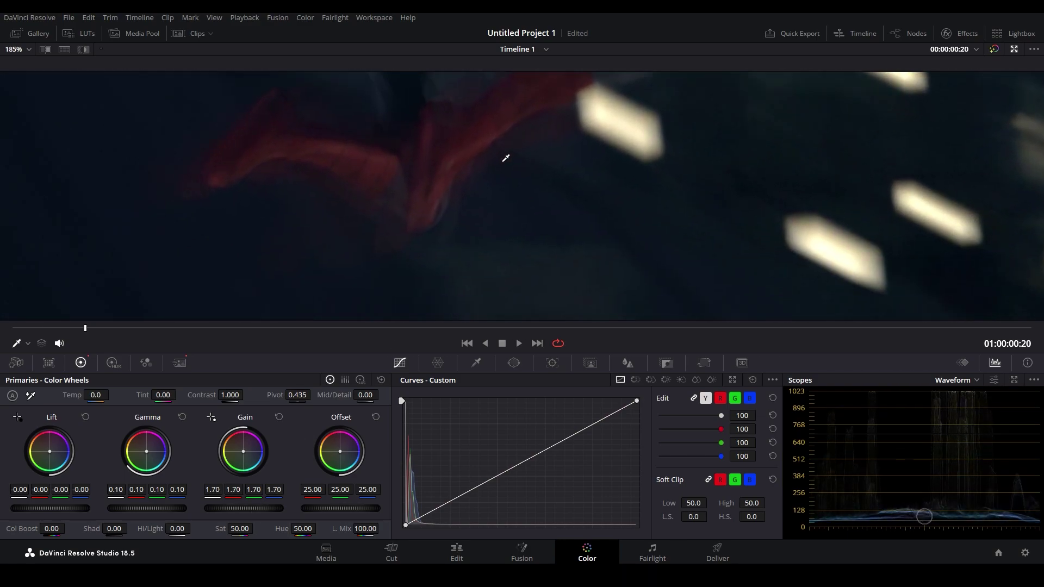
drag(458, 193, 470, 256)
drag(463, 217, 514, 200)
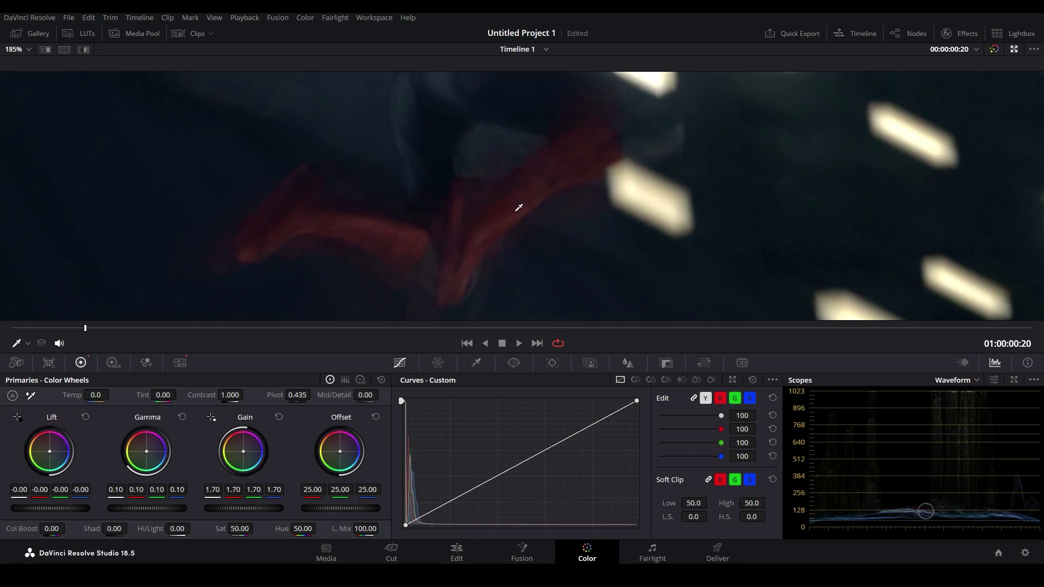
Step: Set the Temporal NR motion range to Large after comparing Medium and Small
click(179, 362)
scroll(466, 164, down, 3)
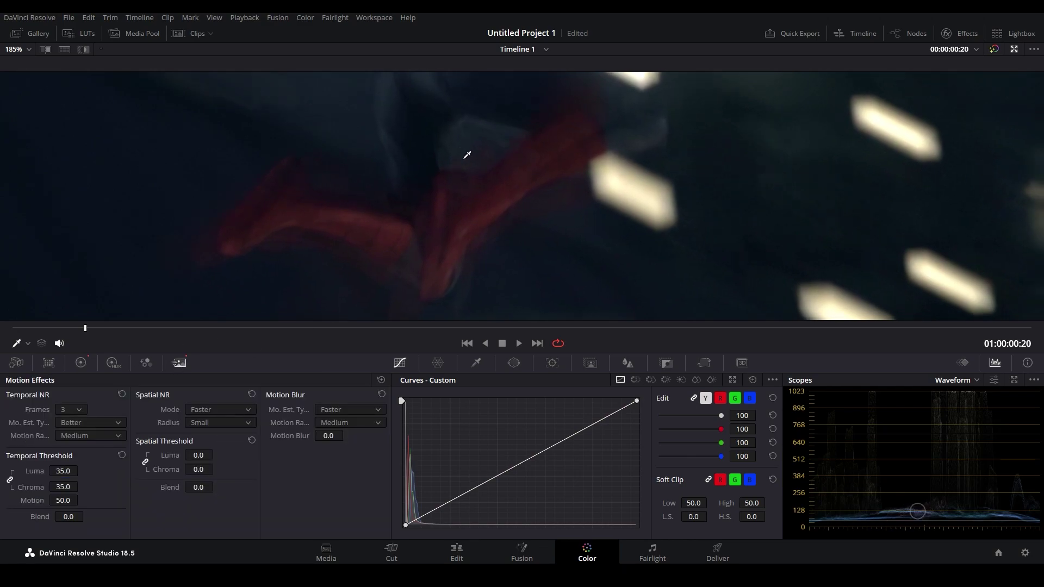
scroll(466, 206, up, 3)
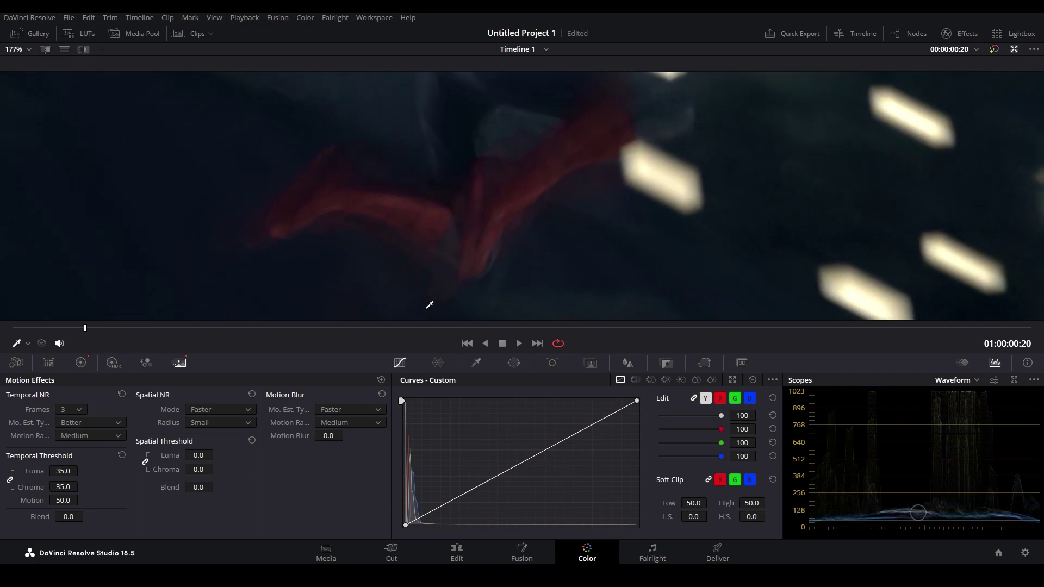
click(84, 435)
click(84, 449)
click(89, 436)
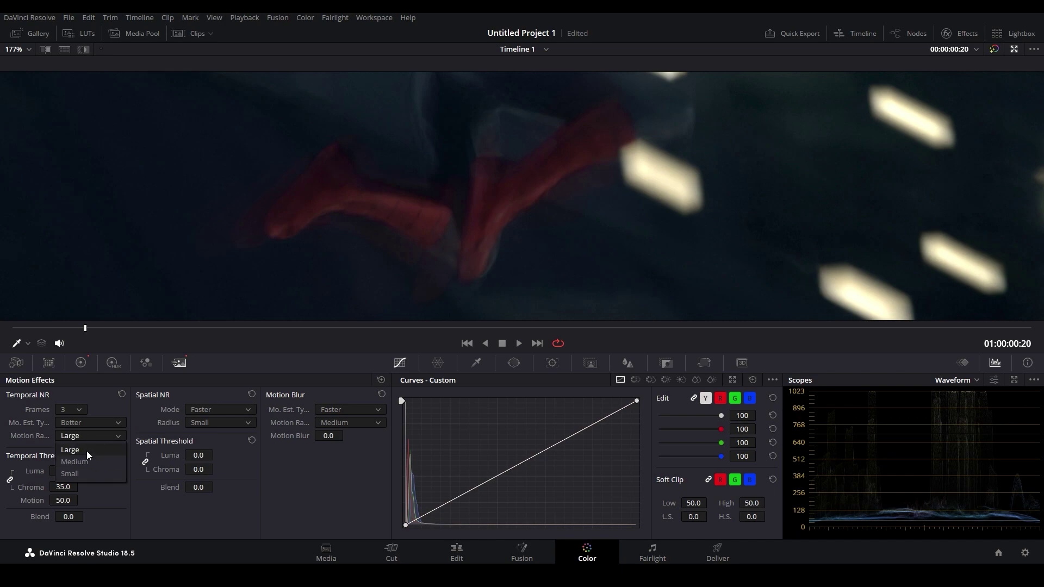
click(87, 451)
click(82, 437)
click(85, 460)
click(88, 437)
click(87, 469)
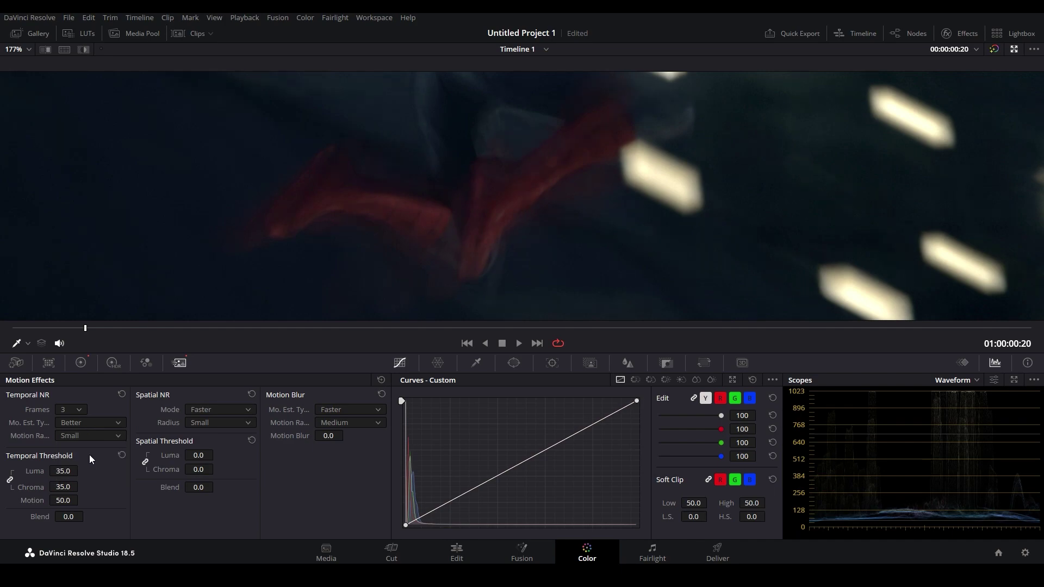
click(85, 437)
click(82, 450)
Step: Set Temporal NR to 4 frames after briefly trying 5
click(72, 411)
click(67, 484)
click(62, 413)
click(71, 472)
click(70, 409)
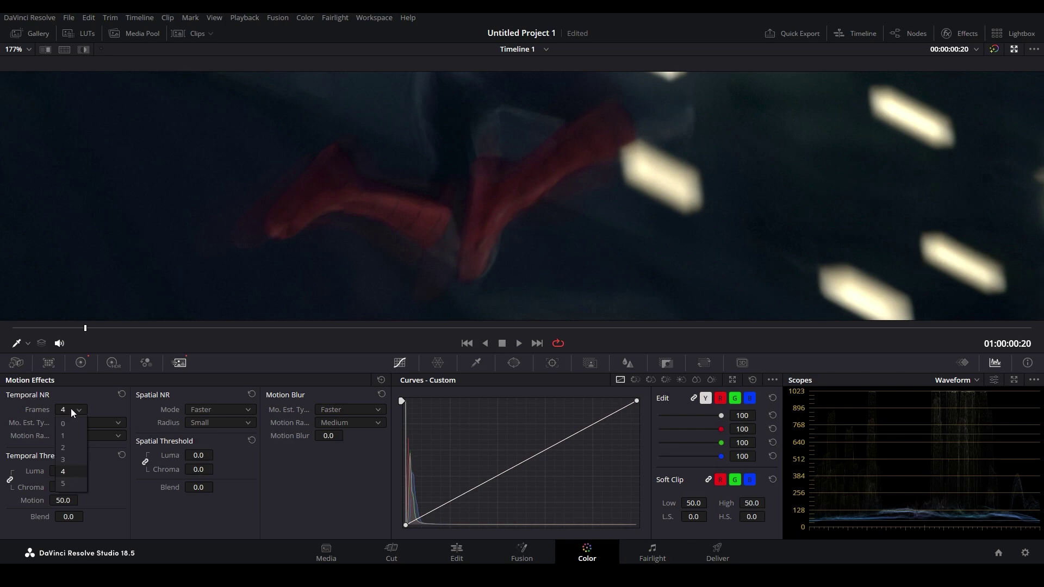
click(72, 471)
scroll(531, 214, down, 5)
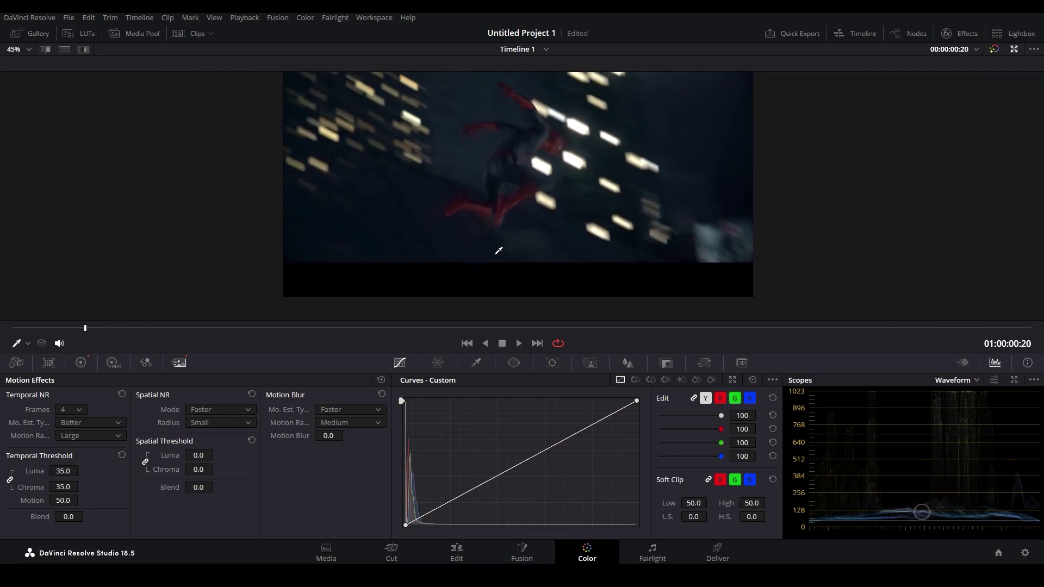
scroll(496, 245, up, 4)
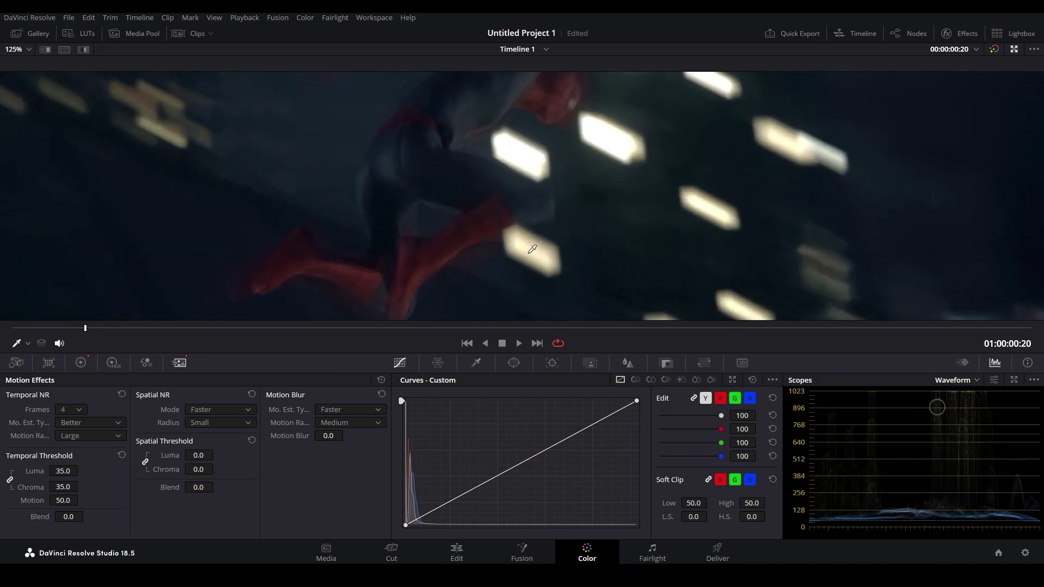
click(516, 344)
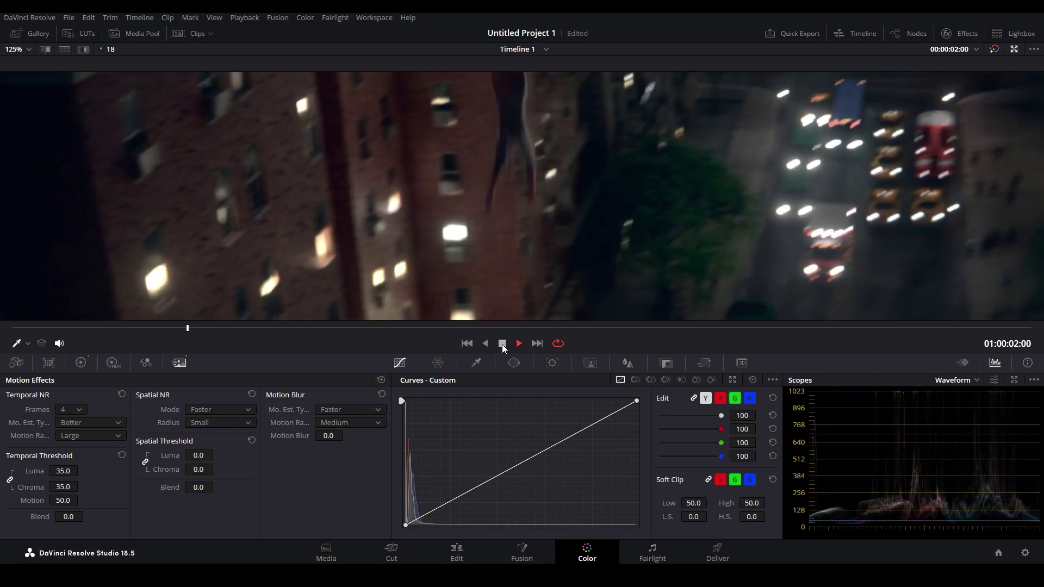
click(502, 344)
scroll(463, 229, down, 3)
scroll(464, 229, down, 2)
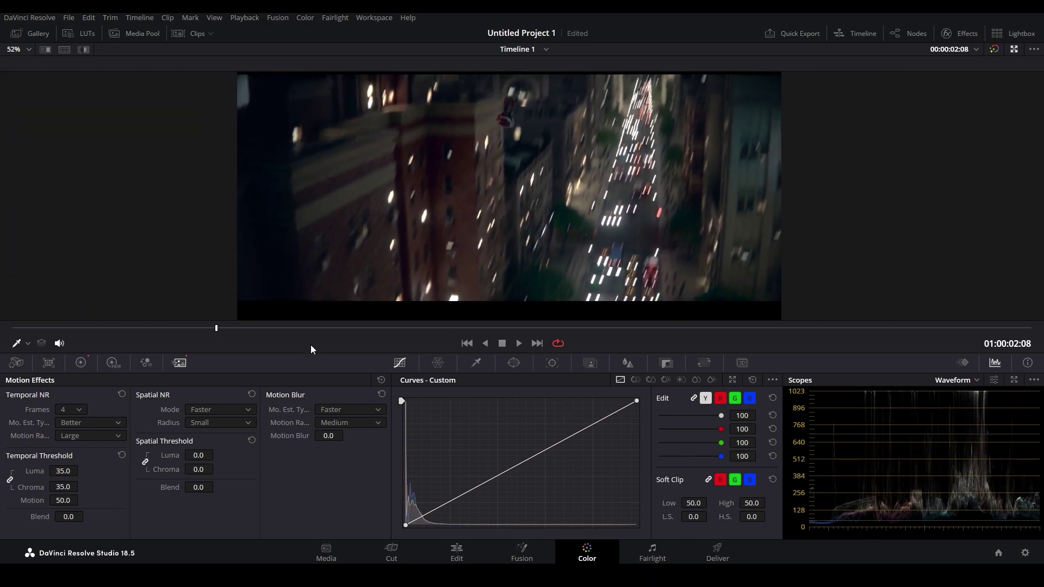
drag(201, 333, 165, 356)
scroll(689, 193, up, 6)
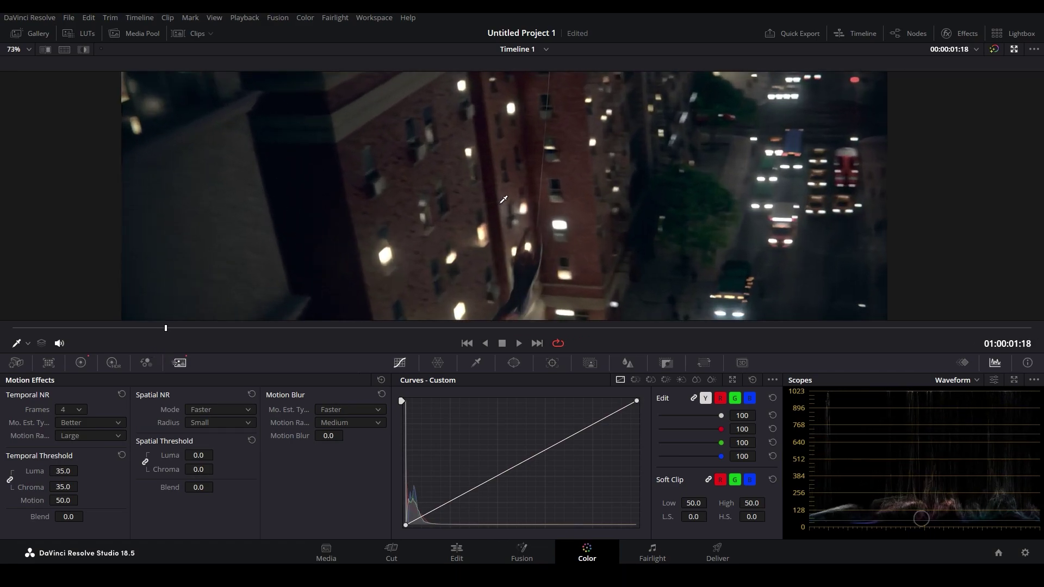
scroll(598, 212, up, 4)
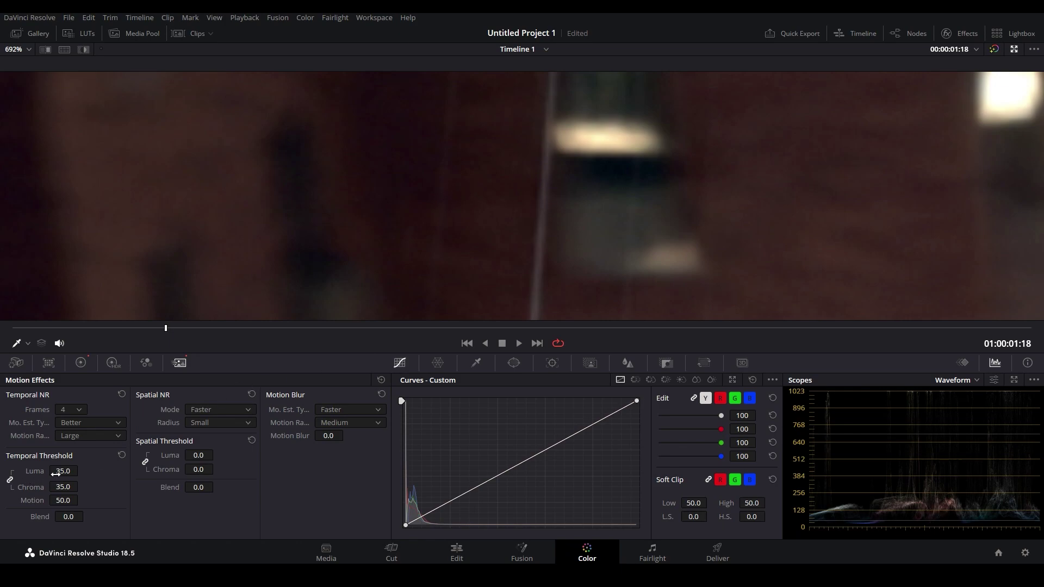
text(0)
key(Return)
scroll(487, 233, down, 8)
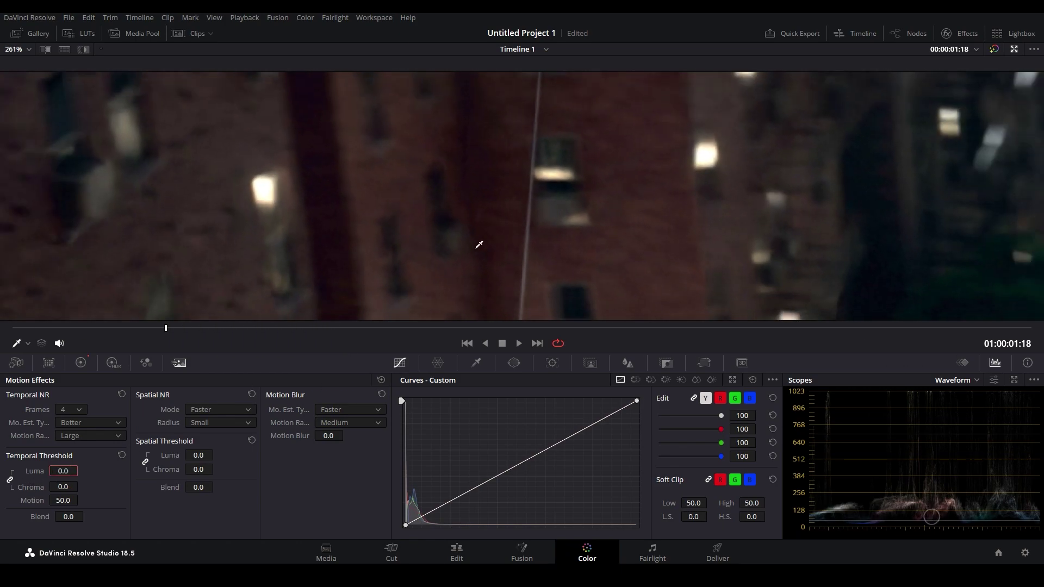
scroll(475, 252, down, 4)
mouse_move(165, 329)
mouse_down()
mouse_move(227, 359)
mouse_move(190, 328)
mouse_move(138, 335)
mouse_move(175, 344)
mouse_up()
scroll(470, 231, up, 2)
scroll(470, 230, down, 1)
key(space)
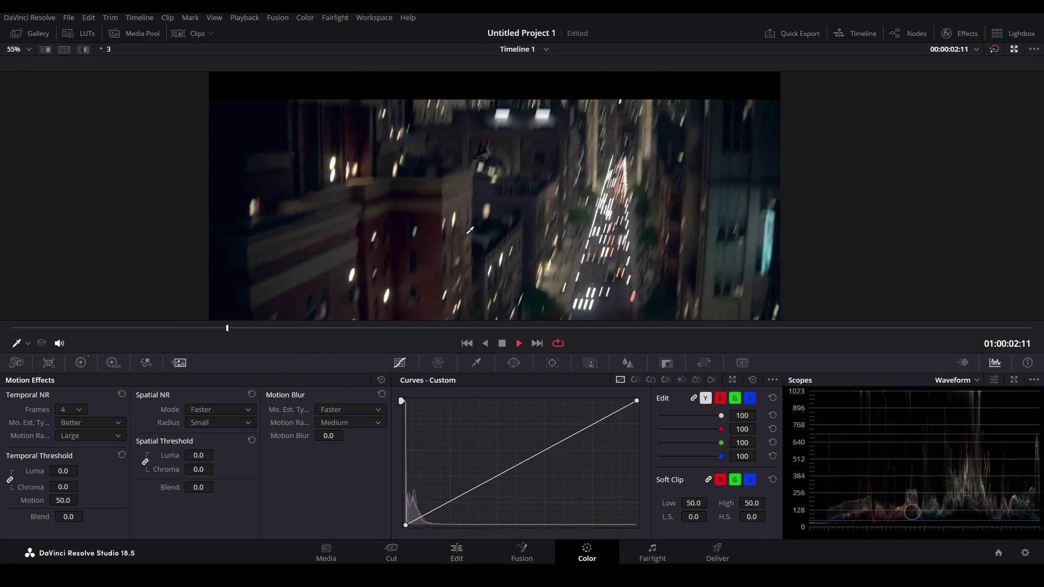
key(space)
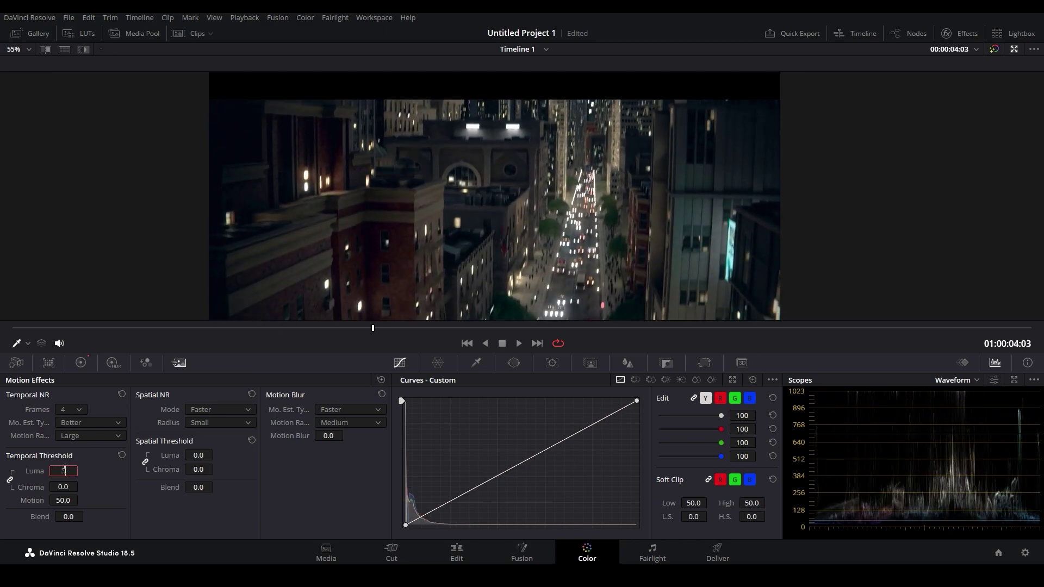
scroll(422, 241, down, 1)
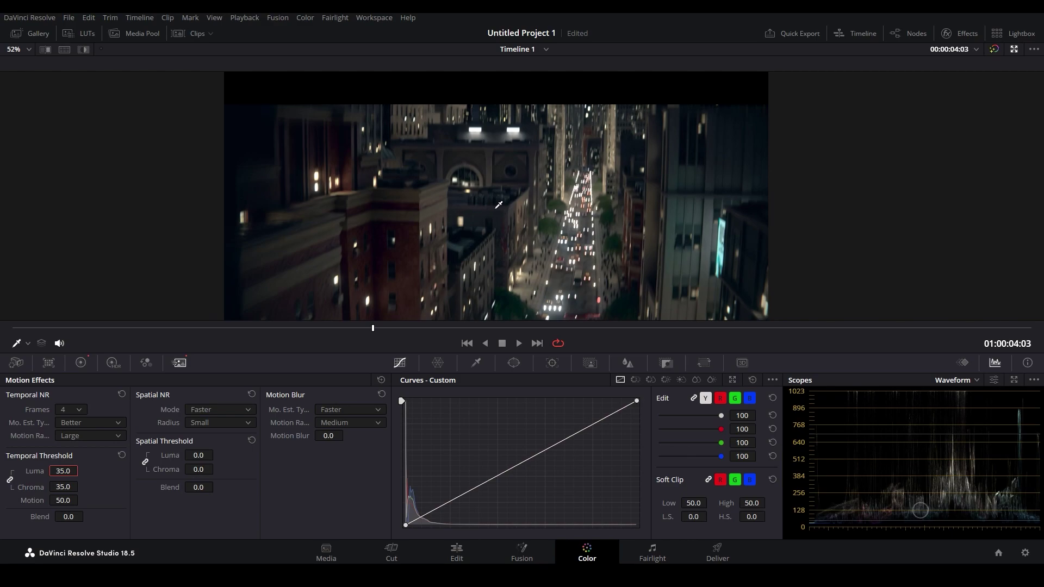
key(space)
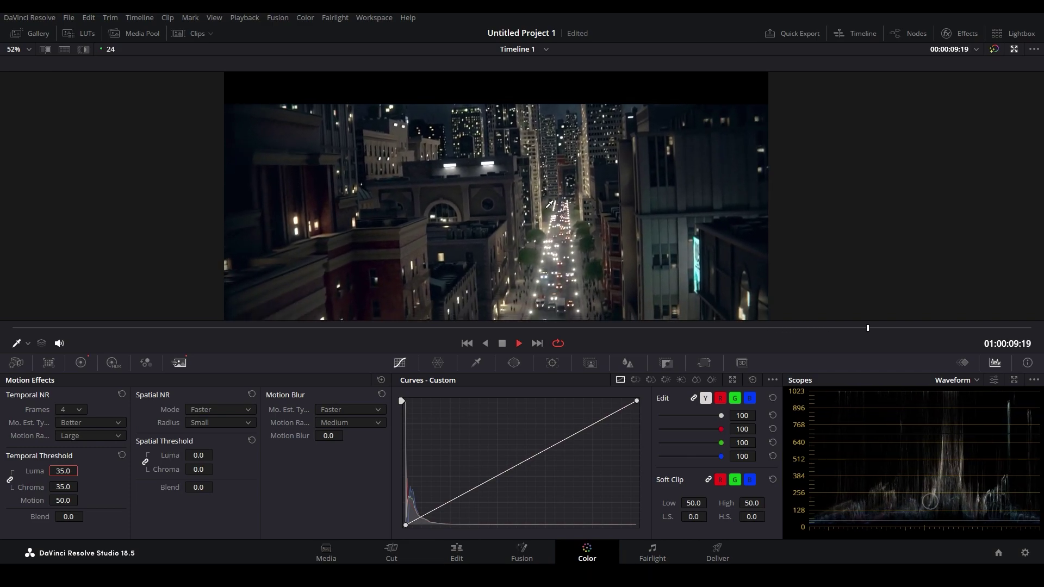
key(space)
scroll(560, 215, up, 3)
scroll(572, 224, up, 1)
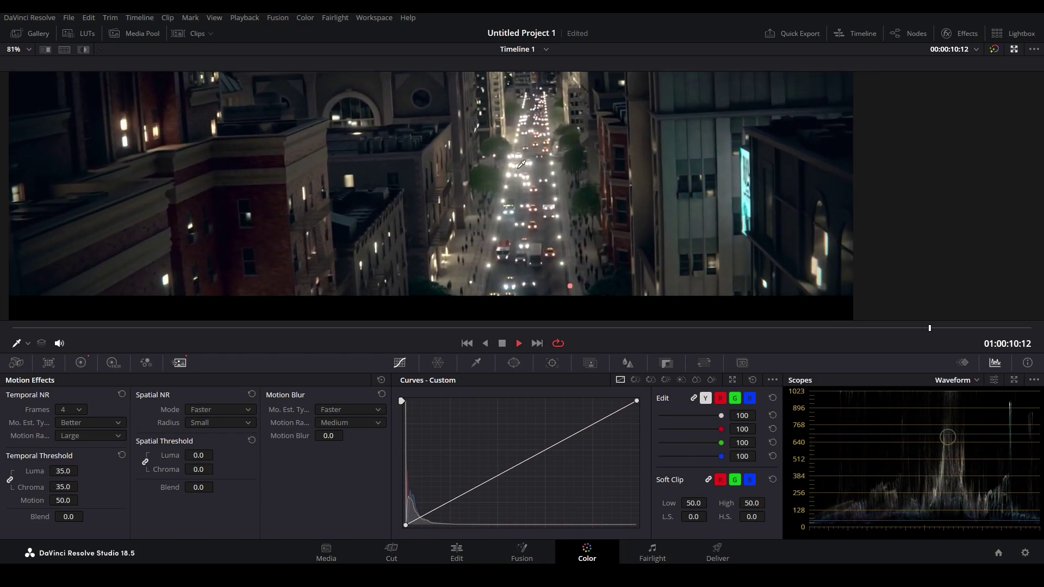
key(space)
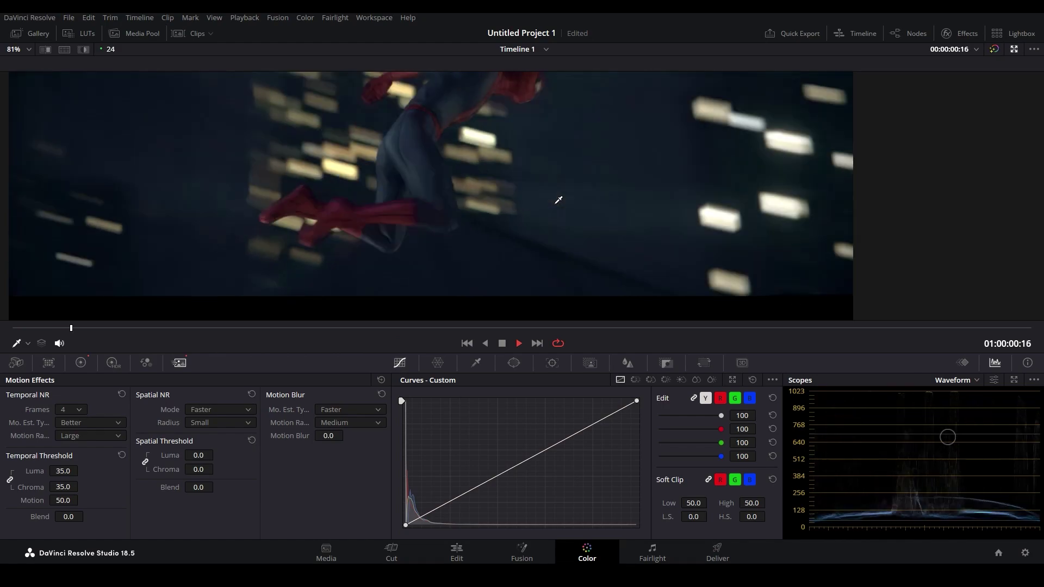
scroll(571, 194, down, 2)
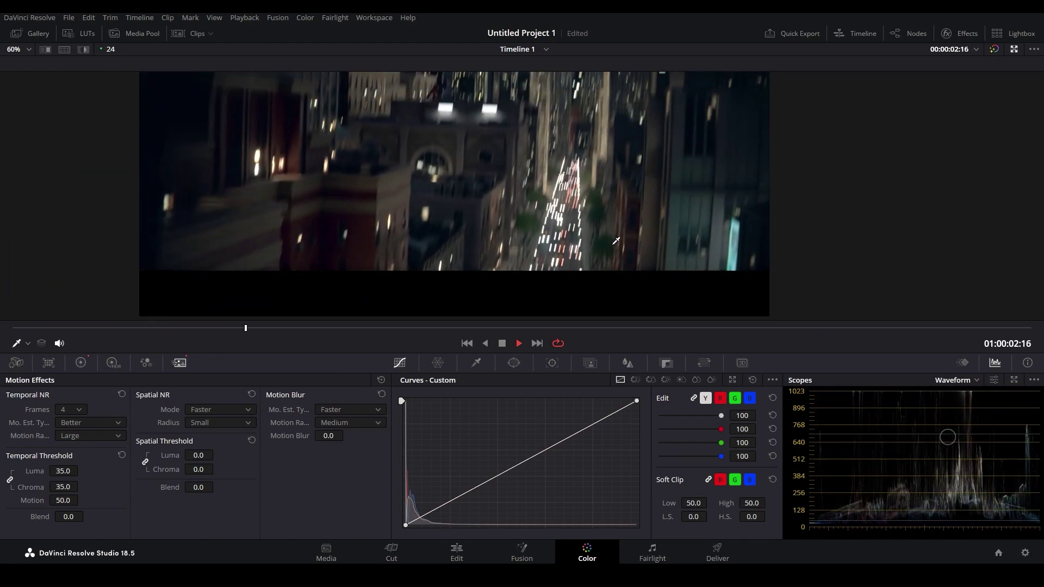